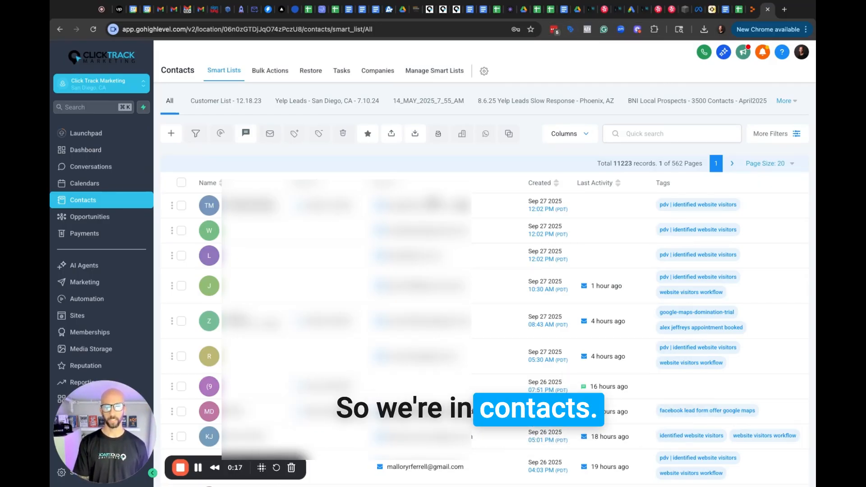
- Start a contact import and switch to the Yelp Houston Leads spreadsheet in Google Sheets
{"action": "left_click", "coordinate": [416, 135]}
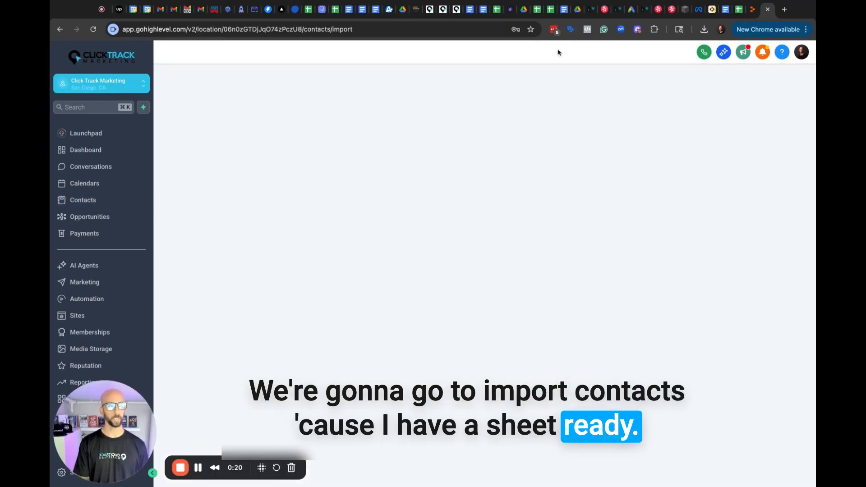
{"action": "left_click", "coordinate": [740, 12]}
{"action": "left_click", "coordinate": [551, 11]}
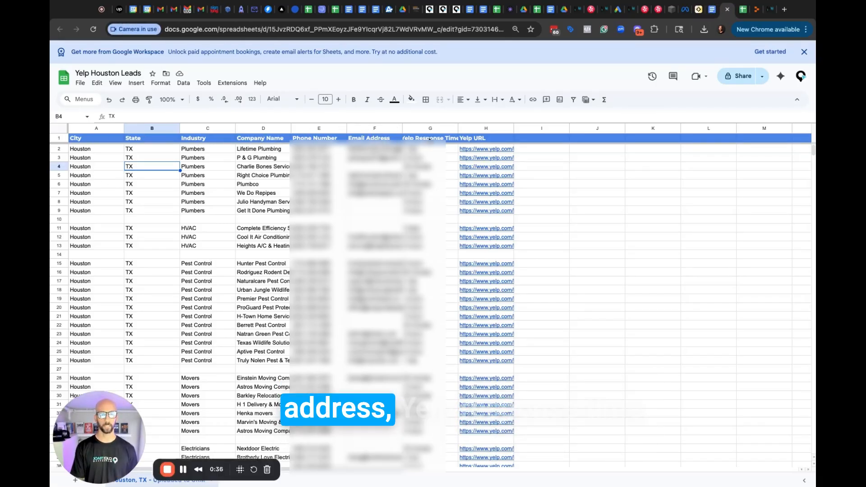
- Widen the Yelp Response Time column so its full heading fits, and highlight the column briefly
{"action": "left_click_drag", "start_coordinate": [458, 126], "coordinate": [480, 123]}
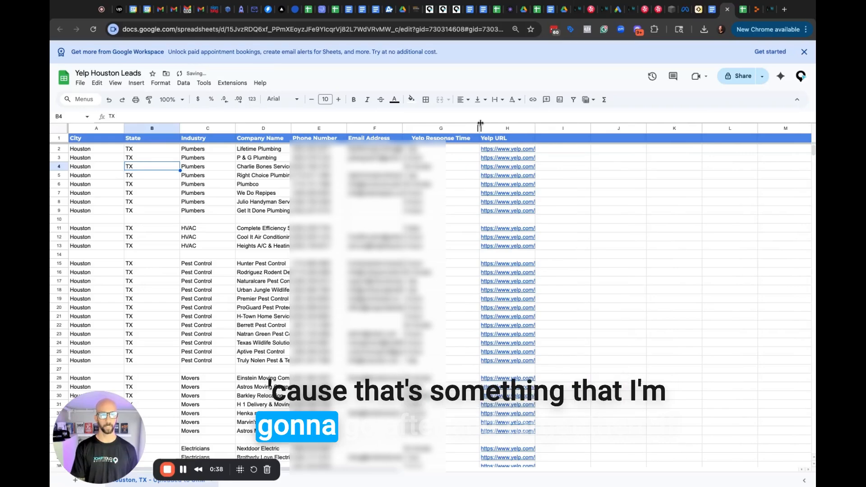
{"action": "left_click", "coordinate": [441, 128]}
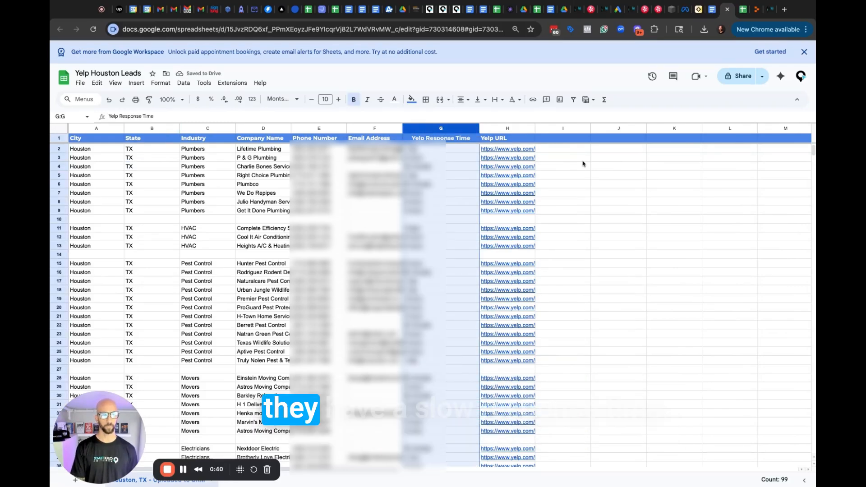
{"action": "left_click", "coordinate": [582, 161]}
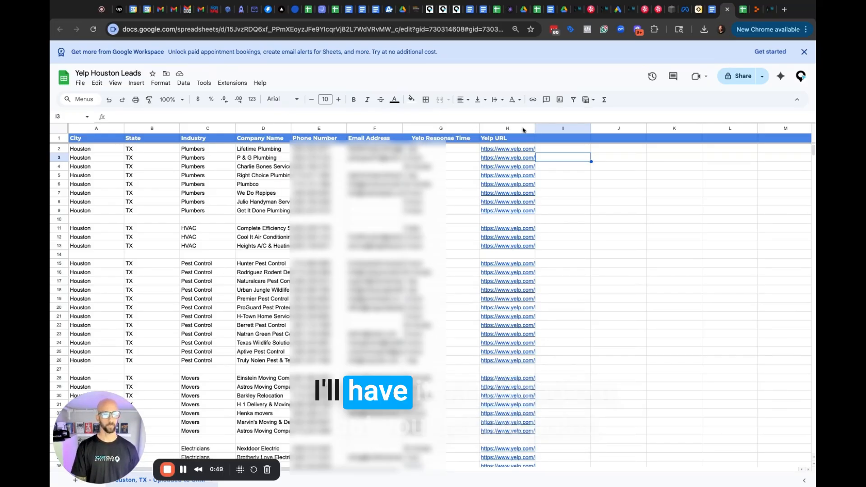
- Switch back to the HighLevel import, keep Contacts as the object, and upload "Yelp Houston Leads - Houston, TX - Uploaded to CRM.csv"
{"action": "left_click", "coordinate": [771, 12]}
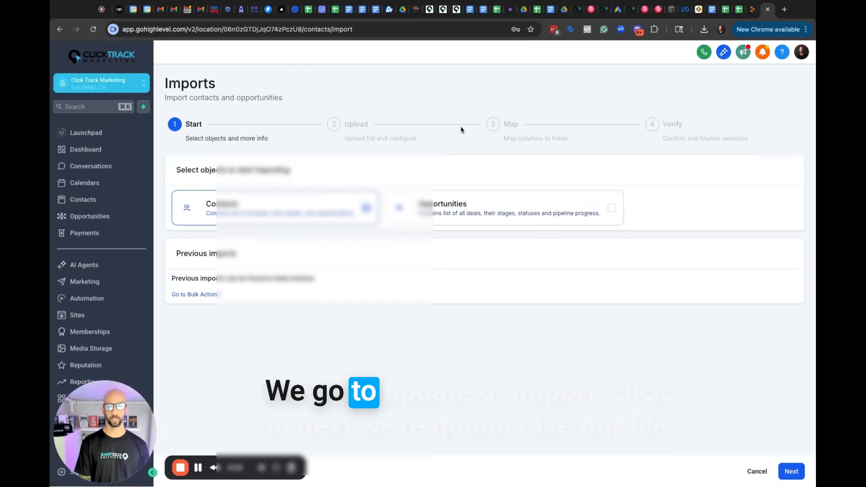
{"action": "left_click", "coordinate": [792, 471]}
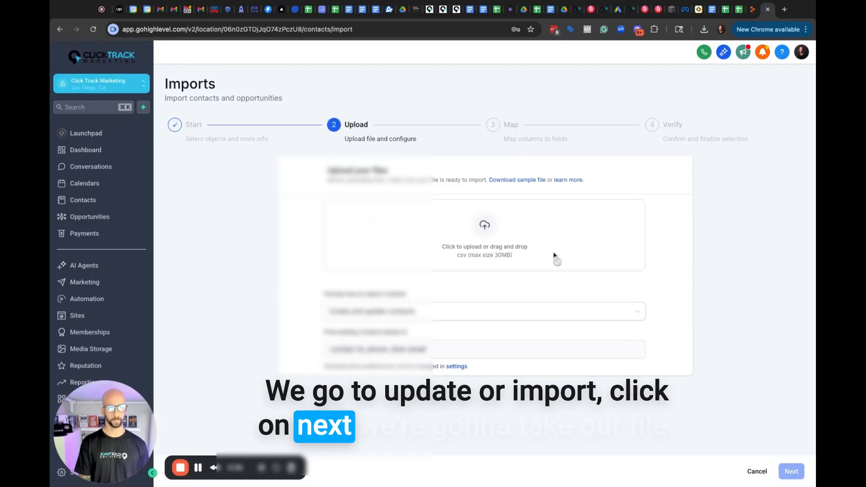
{"action": "left_click", "coordinate": [477, 234]}
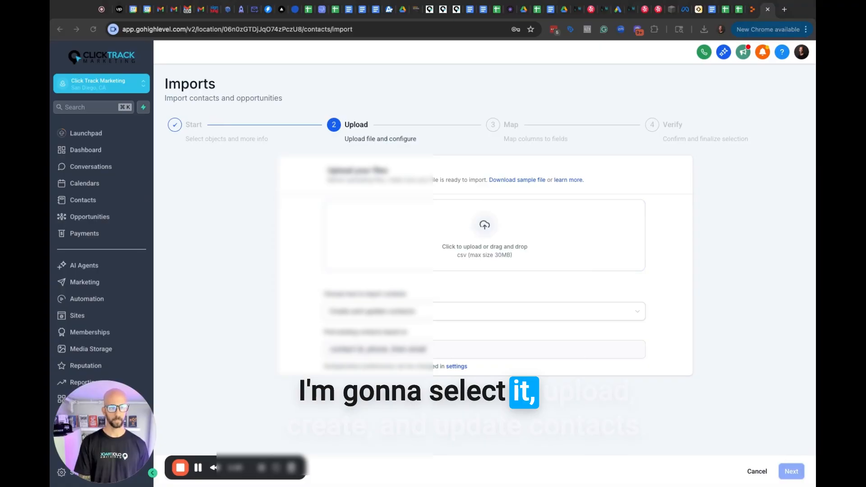
{"action": "key", "text": "Return"}
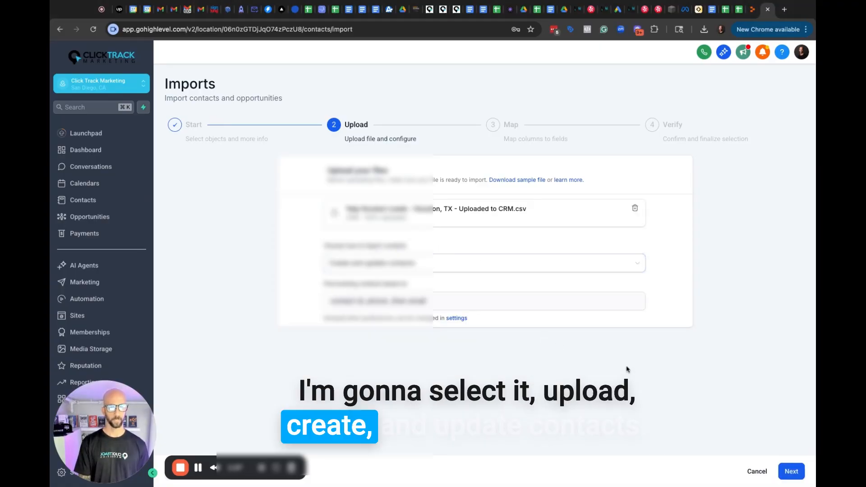
{"action": "left_click", "coordinate": [797, 472]}
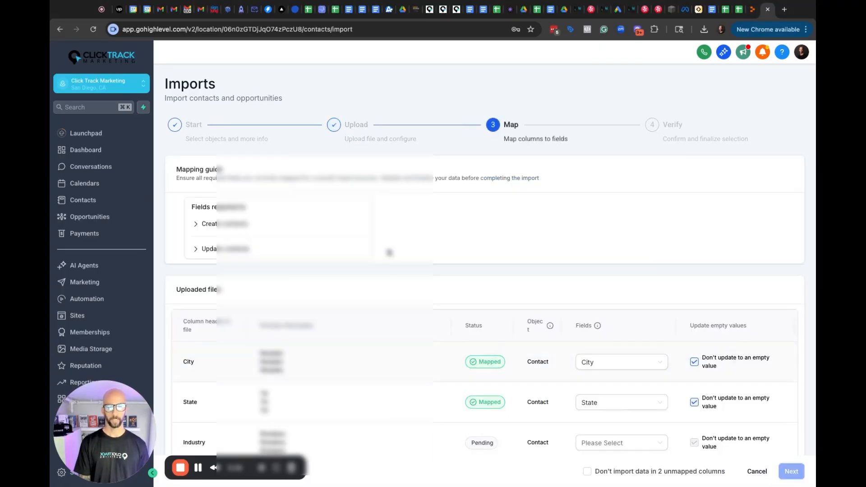
- Map the Industry column of the uploaded file to the "What industry are you in?" contact field
{"action": "scroll", "coordinate": [388, 251], "scroll_direction": "down", "scroll_amount": 5}
{"action": "scroll", "coordinate": [389, 251], "scroll_direction": "down", "scroll_amount": 1}
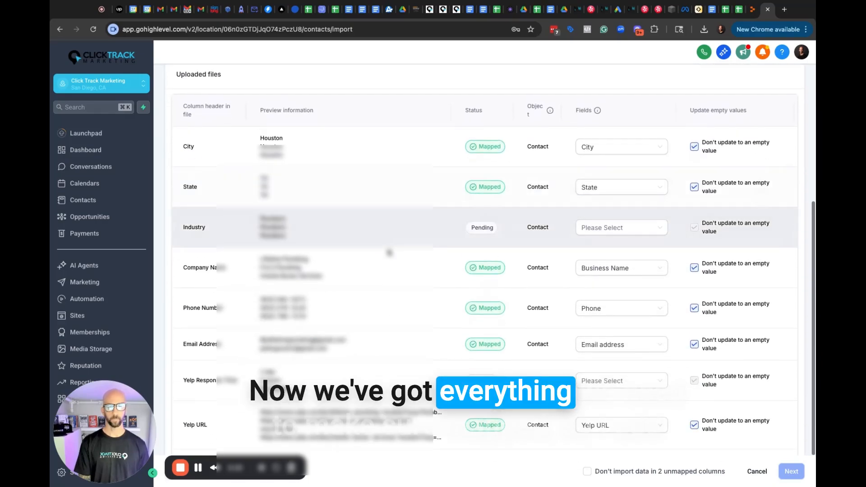
{"action": "left_click", "coordinate": [614, 228]}
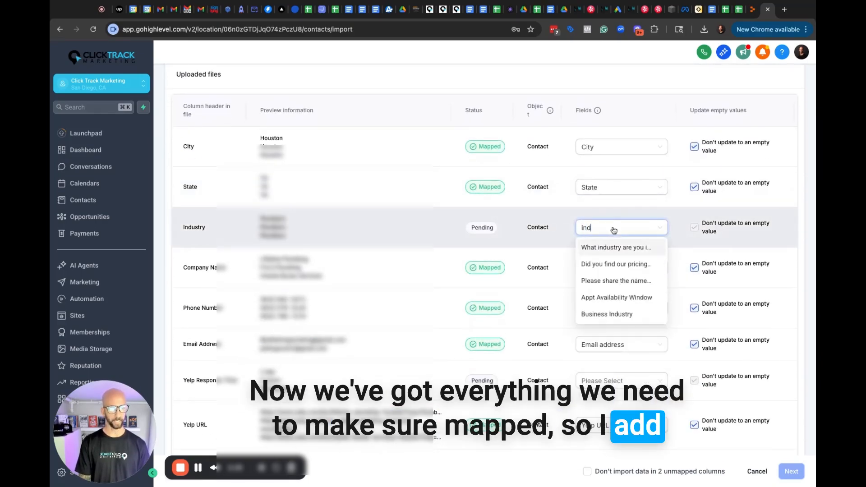
{"action": "type", "text": "ind"}
{"action": "left_click", "coordinate": [621, 247]}
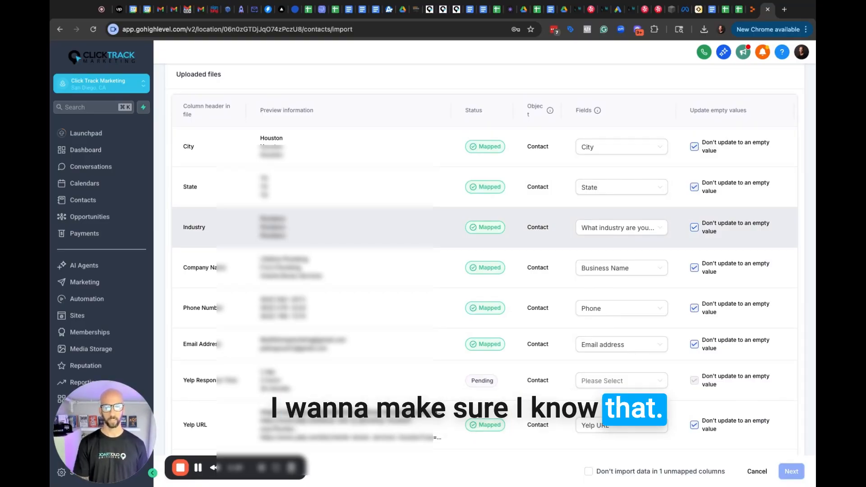
- Map the Yelp Response Time column to the "Yelp Response Time (>30 Mins)" field and proceed to import verification
{"action": "scroll", "coordinate": [519, 307], "scroll_direction": "down", "scroll_amount": 1}
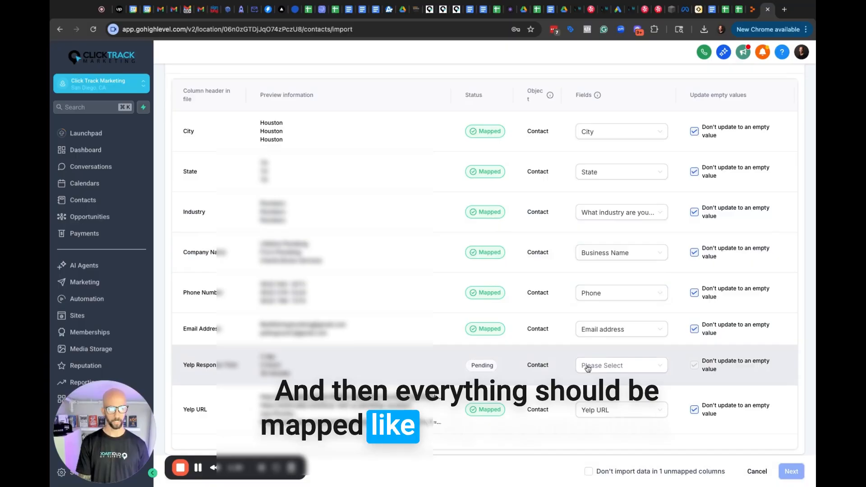
{"action": "left_click", "coordinate": [597, 369]}
{"action": "type", "text": "respon"}
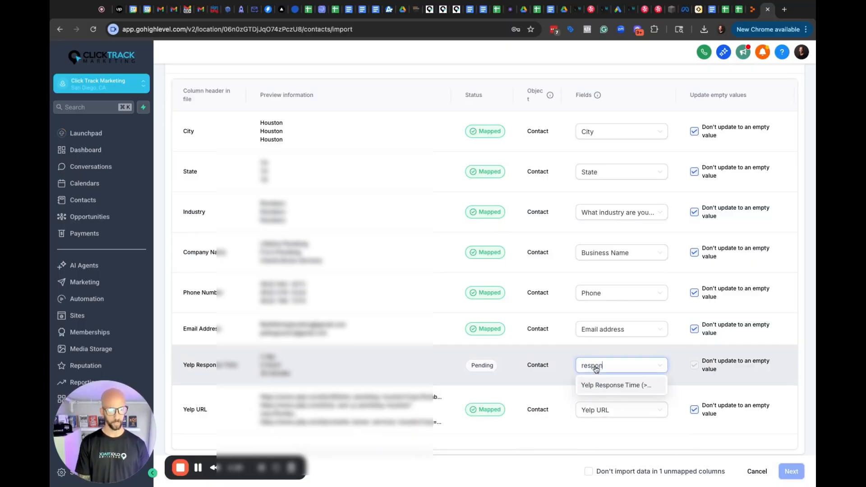
{"action": "left_click", "coordinate": [608, 386]}
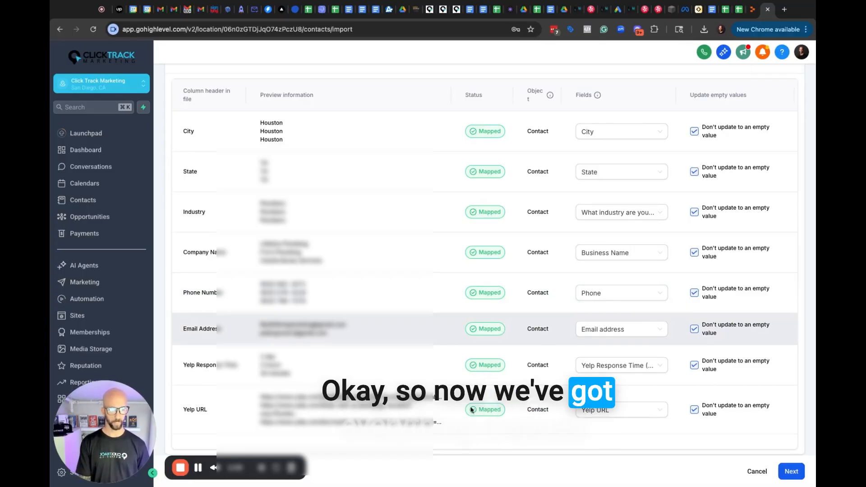
{"action": "scroll", "coordinate": [549, 341], "scroll_direction": "up", "scroll_amount": 5}
{"action": "scroll", "coordinate": [496, 303], "scroll_direction": "down", "scroll_amount": 5}
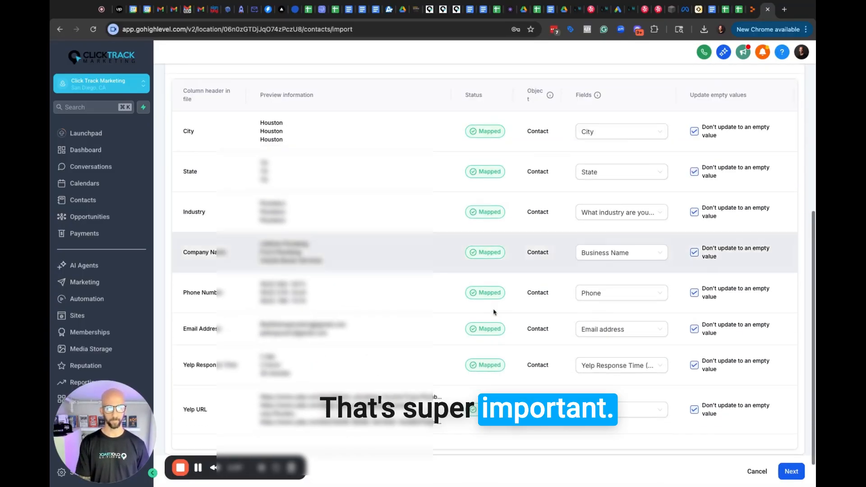
{"action": "left_click", "coordinate": [794, 473]}
{"action": "scroll", "coordinate": [346, 291], "scroll_direction": "down", "scroll_amount": 1}
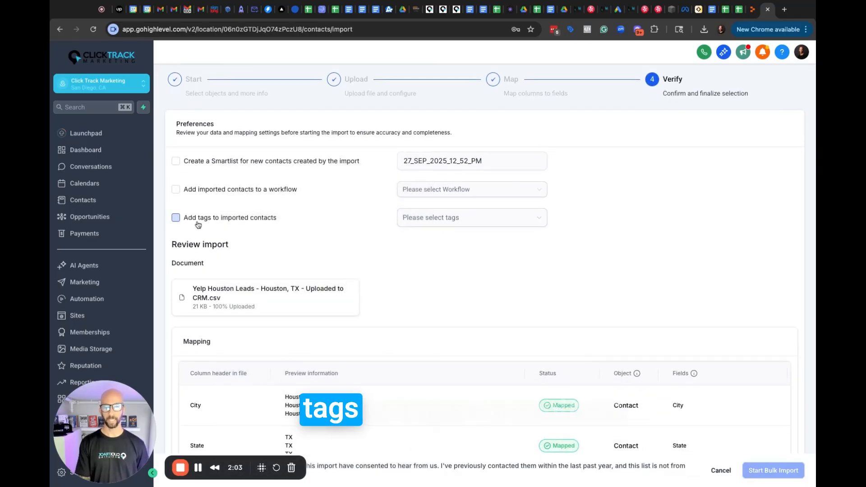
{"action": "scroll", "coordinate": [346, 228], "scroll_direction": "down", "scroll_amount": 2}
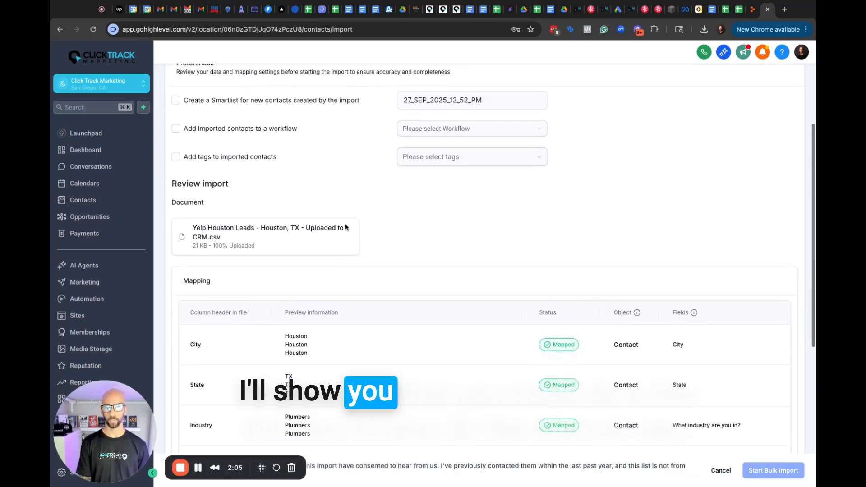
{"action": "scroll", "coordinate": [346, 227], "scroll_direction": "down", "scroll_amount": 1}
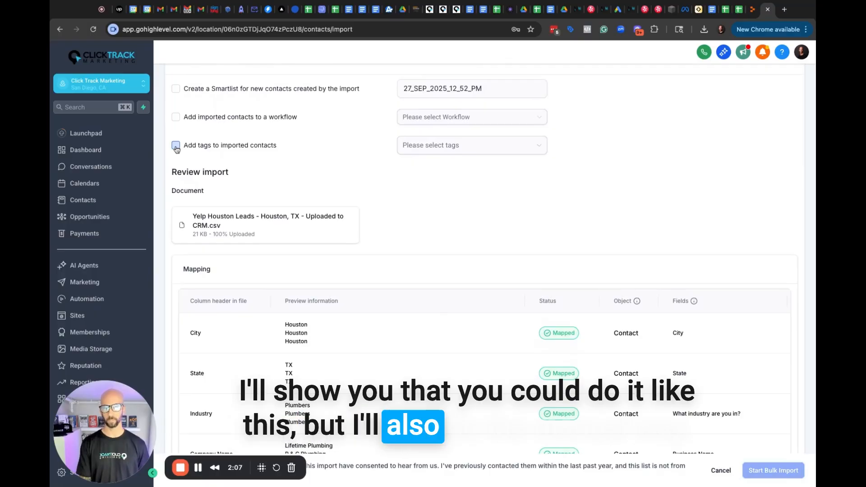
{"action": "left_click", "coordinate": [176, 146]}
{"action": "left_click", "coordinate": [451, 147]}
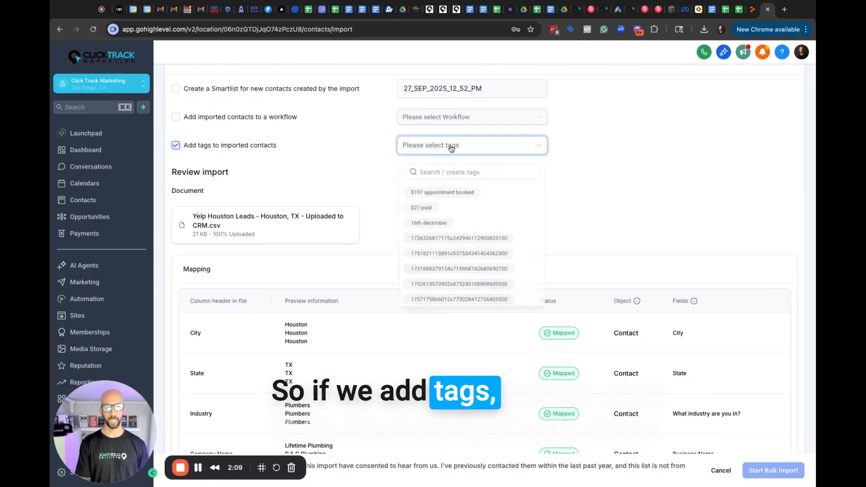
{"action": "left_click", "coordinate": [440, 172]}
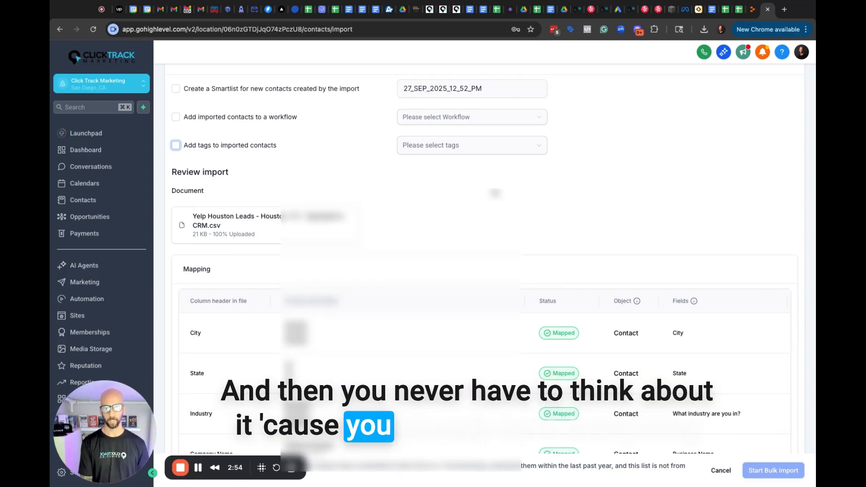
- Review the import mapping, confirm the contacts' consent statement, and start the bulk import
{"action": "scroll", "coordinate": [495, 193], "scroll_direction": "down", "scroll_amount": 5}
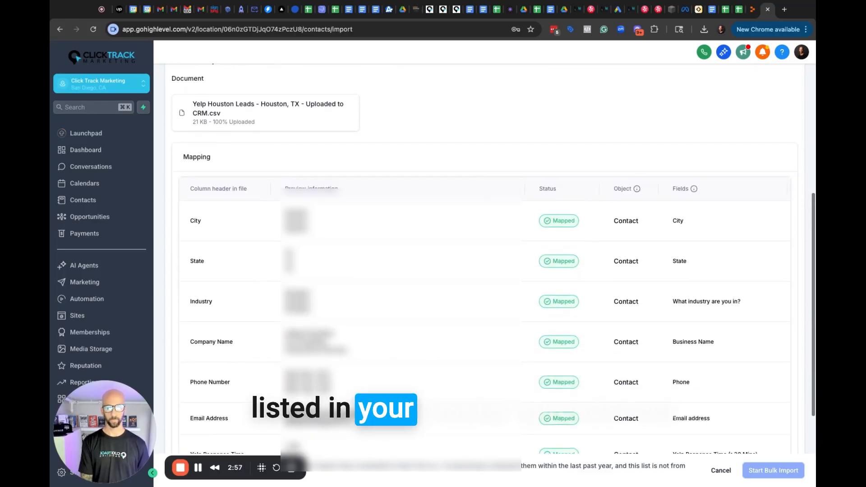
{"action": "scroll", "coordinate": [483, 248], "scroll_direction": "up", "scroll_amount": 7}
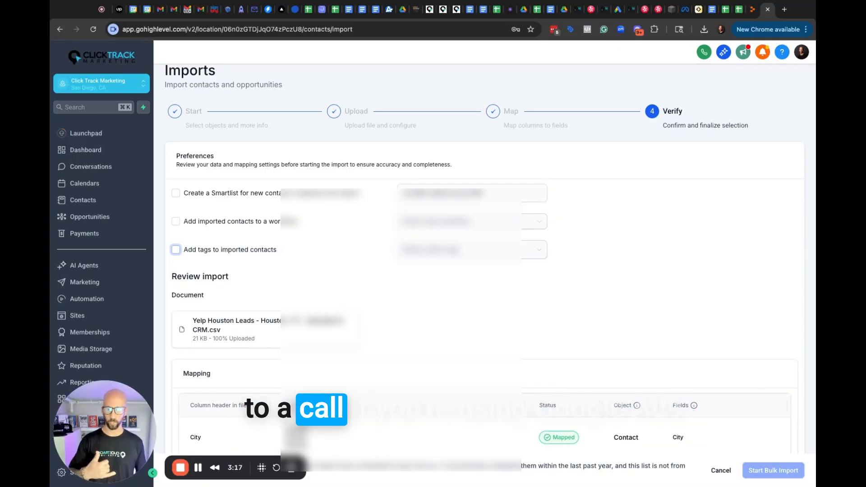
{"action": "scroll", "coordinate": [632, 264], "scroll_direction": "down", "scroll_amount": 4}
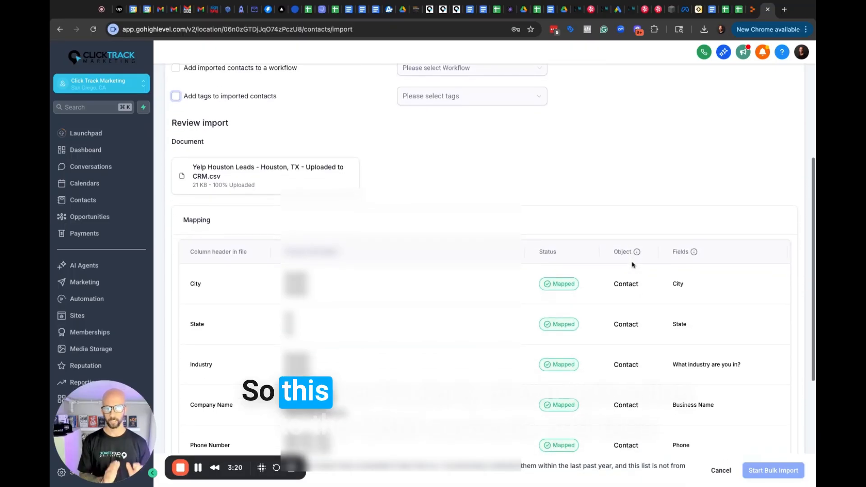
{"action": "scroll", "coordinate": [632, 265], "scroll_direction": "down", "scroll_amount": 4}
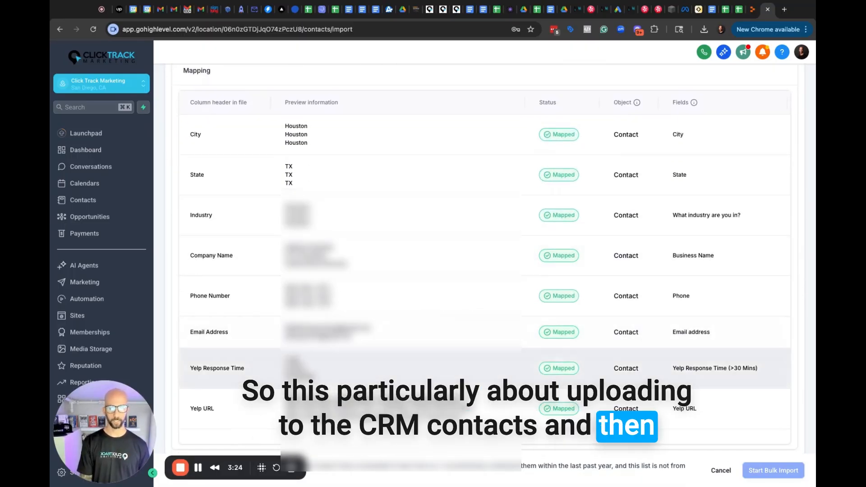
{"action": "left_click_drag", "start_coordinate": [252, 461], "coordinate": [252, 338]}
{"action": "left_click", "coordinate": [224, 474]}
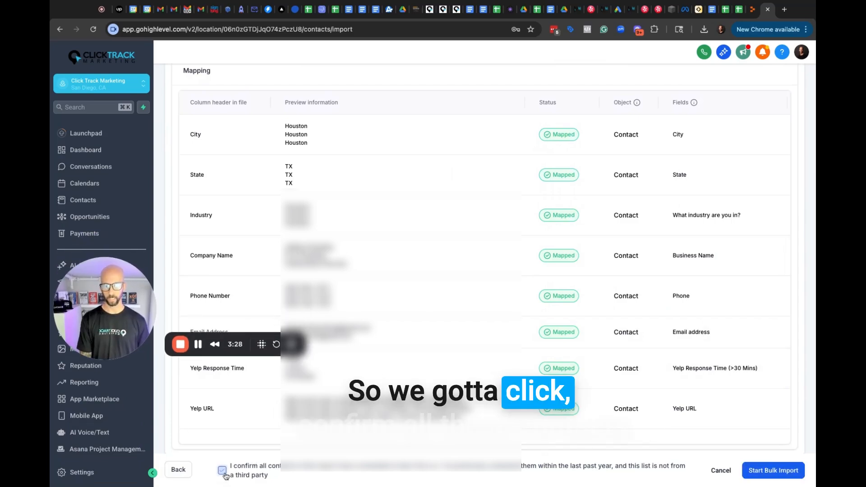
{"action": "left_click", "coordinate": [783, 474]}
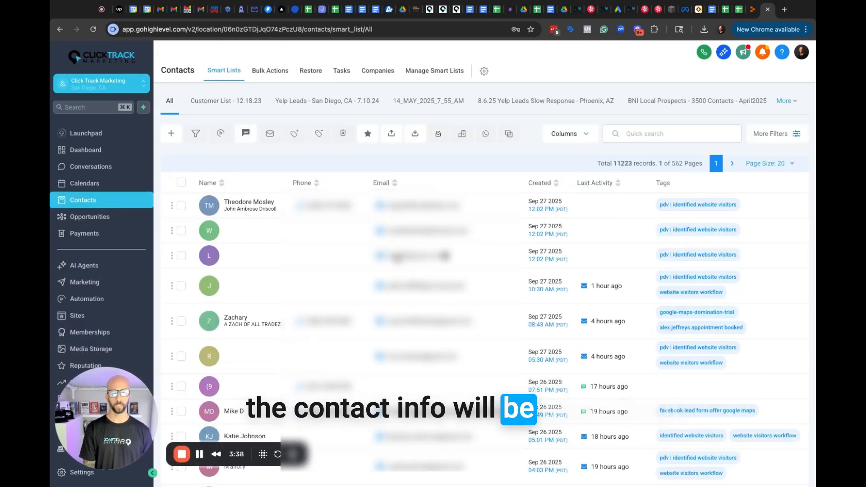
- Search the automation workflows for "dialer" and open the Auto Dialer Workflow
{"action": "left_click", "coordinate": [83, 301]}
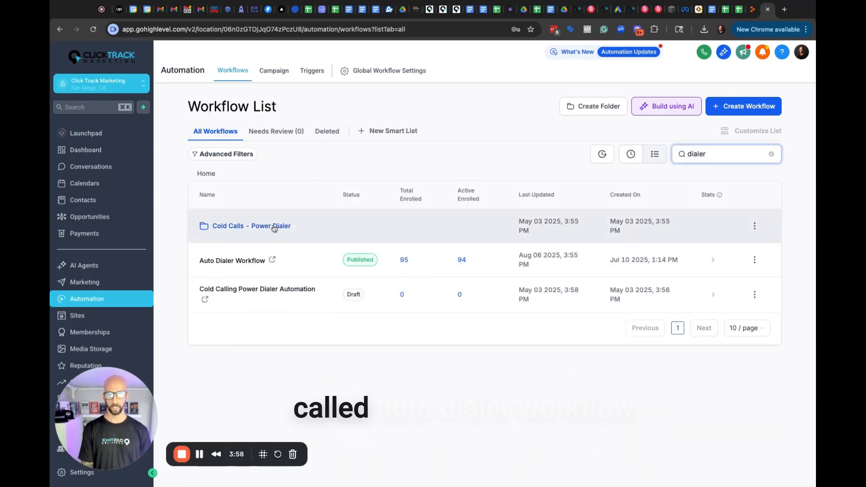
{"action": "left_click", "coordinate": [243, 262]}
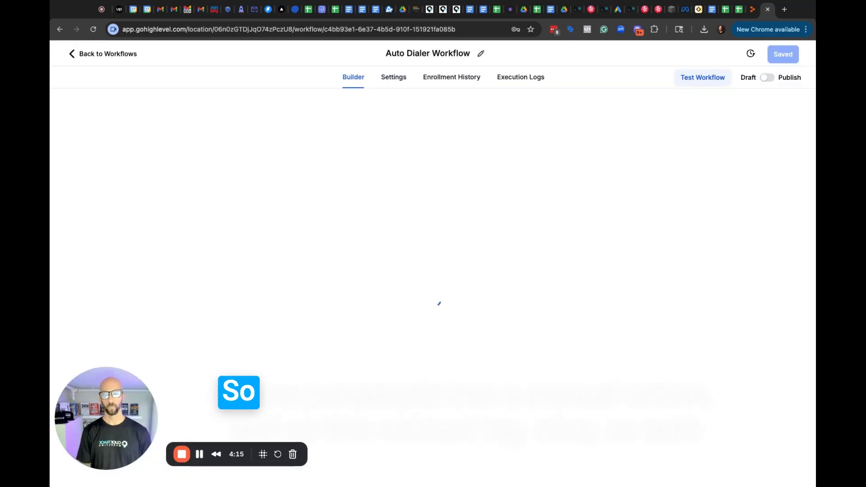
{"action": "scroll", "coordinate": [272, 279], "scroll_direction": "down", "scroll_amount": 3}
{"action": "scroll", "coordinate": [273, 279], "scroll_direction": "up", "scroll_amount": 3}
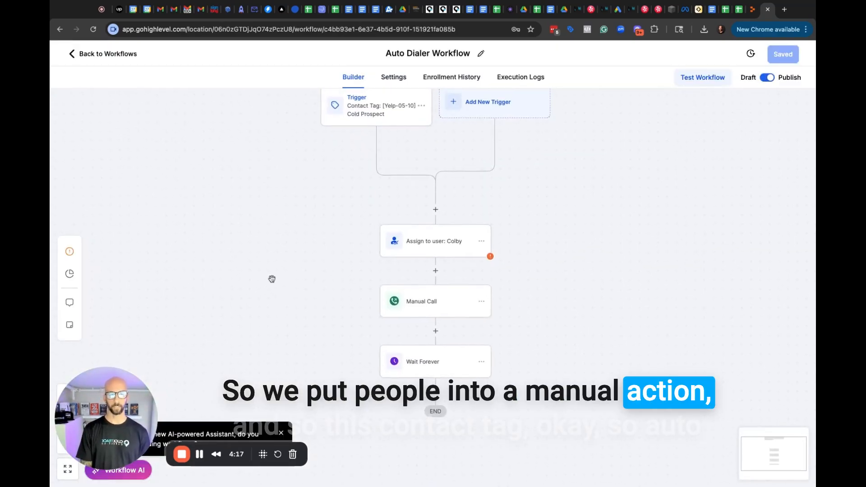
- Examine the Contact Tag trigger's name and its Tag Added filter, leaving the trigger without saving
{"action": "left_click", "coordinate": [372, 137]}
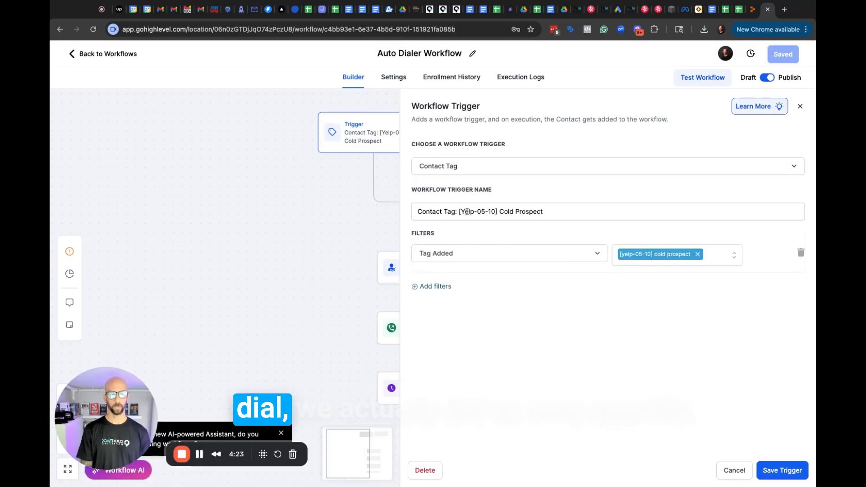
{"action": "left_click_drag", "start_coordinate": [459, 212], "coordinate": [544, 212]}
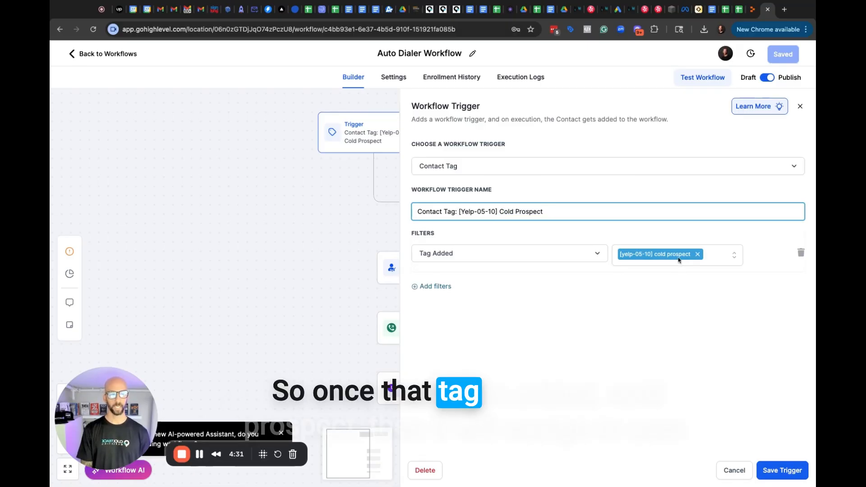
{"action": "left_click", "coordinate": [735, 470]}
- Reassign the Assign User action to a different team member, putting that person's first name in the action name, and save the action
{"action": "left_click", "coordinate": [450, 270]}
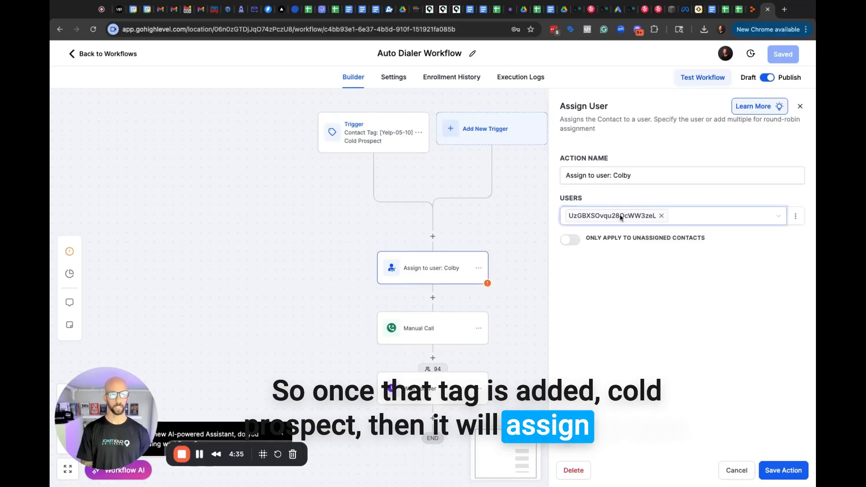
{"action": "double_click", "coordinate": [622, 175]}
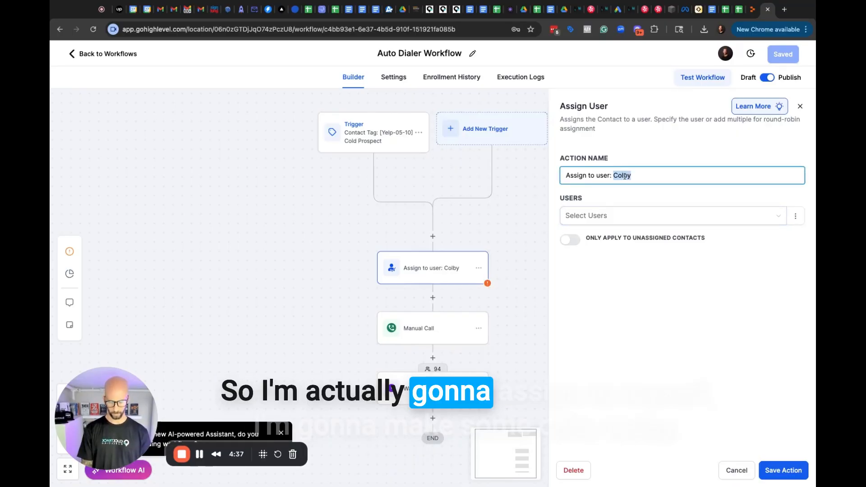
{"action": "type", "text": "David"}
{"action": "left_click", "coordinate": [601, 212]}
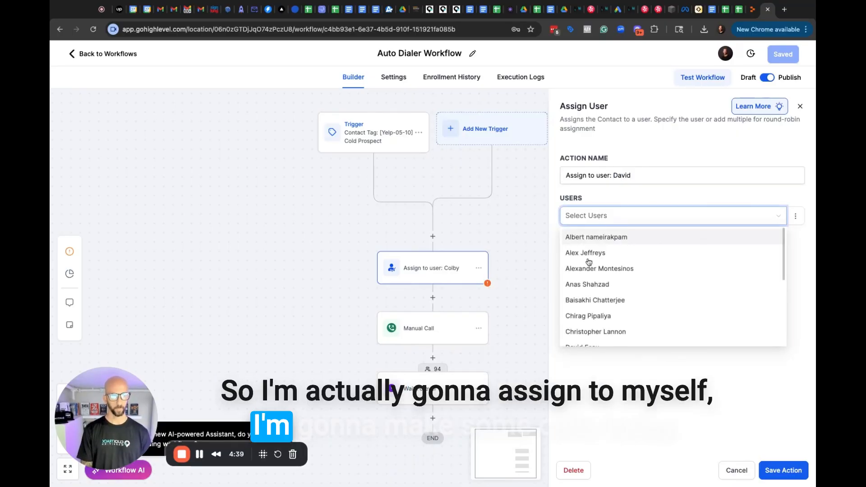
{"action": "scroll", "coordinate": [590, 287], "scroll_direction": "down", "scroll_amount": 1}
{"action": "left_click", "coordinate": [586, 295]}
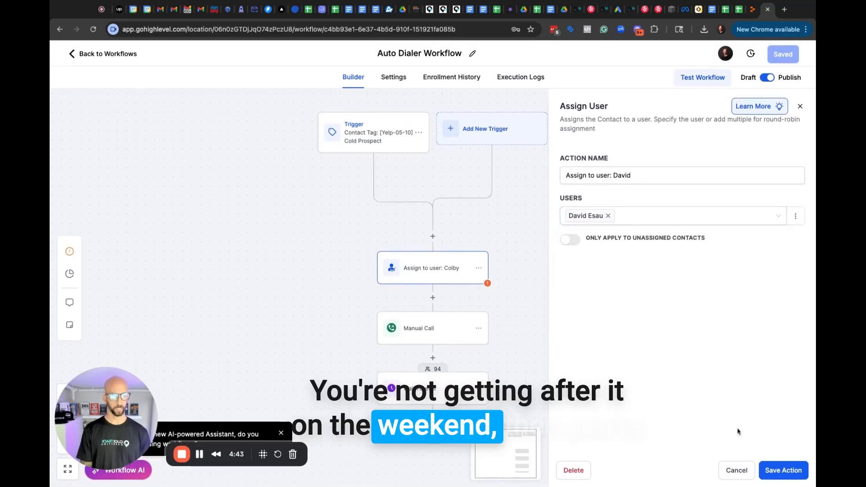
{"action": "left_click", "coordinate": [782, 471]}
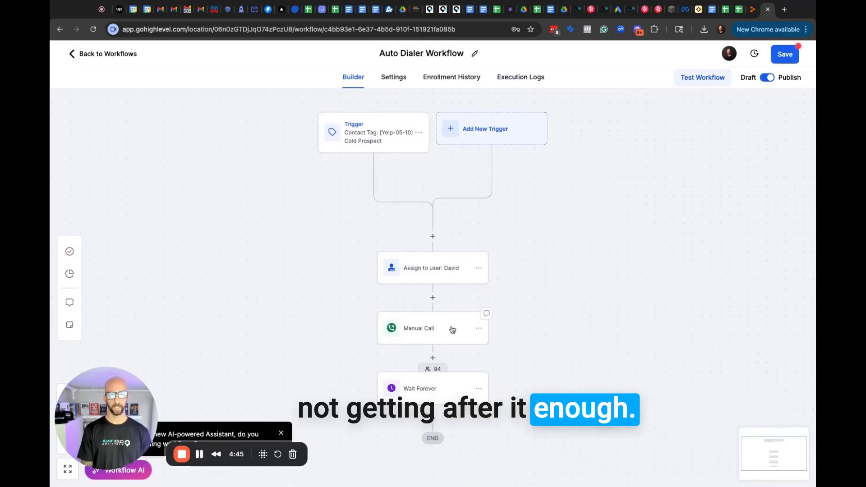
- Review the Manual Call action, the Wait Forever delay settings and the overall workflow sequence
{"action": "left_click", "coordinate": [452, 330]}
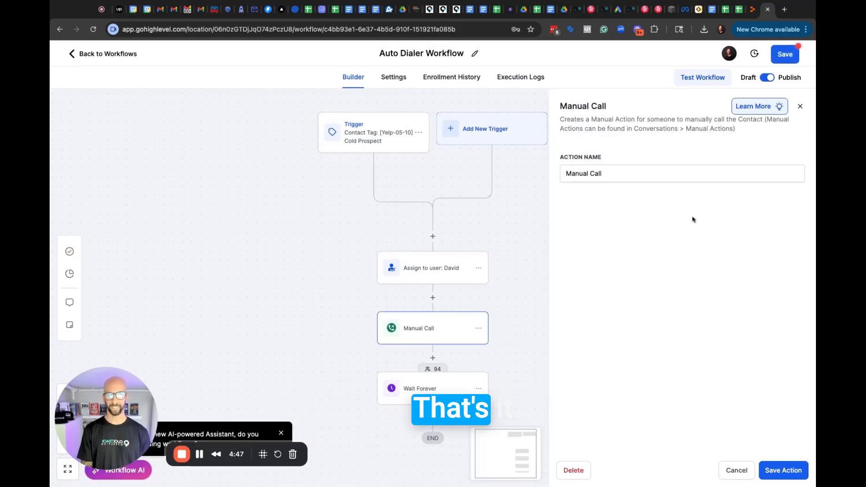
{"action": "left_click", "coordinate": [780, 471]}
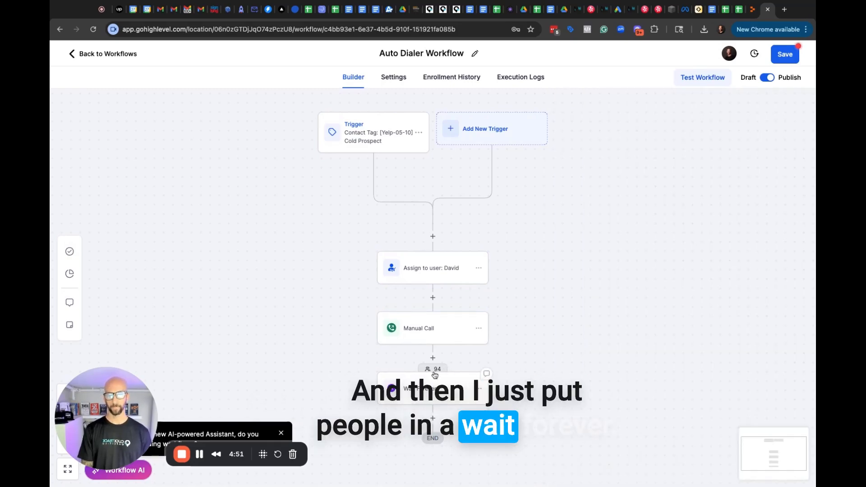
{"action": "left_click", "coordinate": [433, 389]}
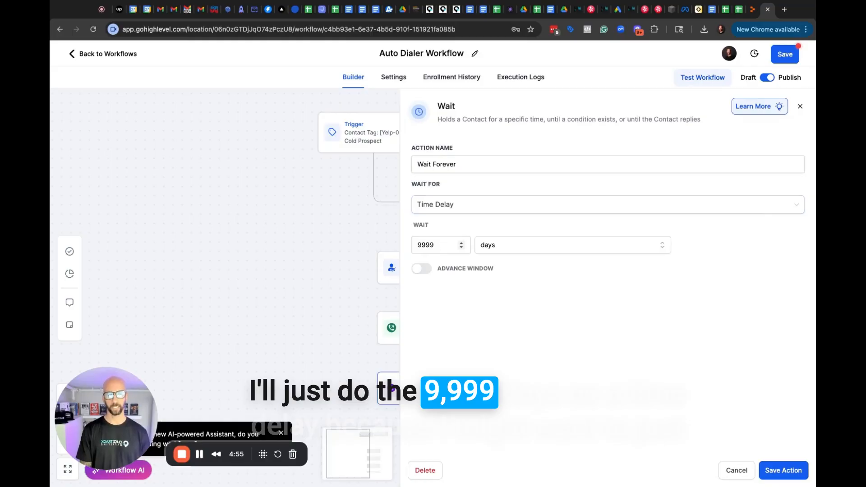
{"action": "left_click", "coordinate": [737, 471]}
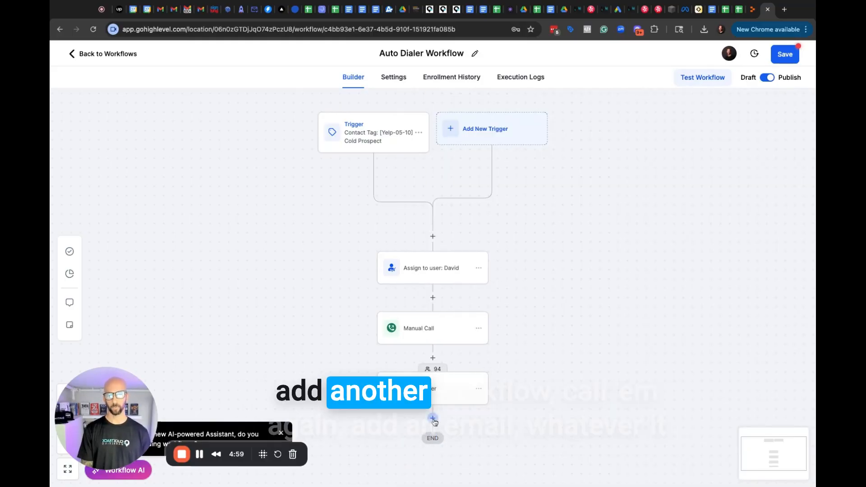
{"action": "scroll", "coordinate": [586, 291], "scroll_direction": "down", "scroll_amount": 3}
{"action": "scroll", "coordinate": [588, 291], "scroll_direction": "down", "scroll_amount": 1}
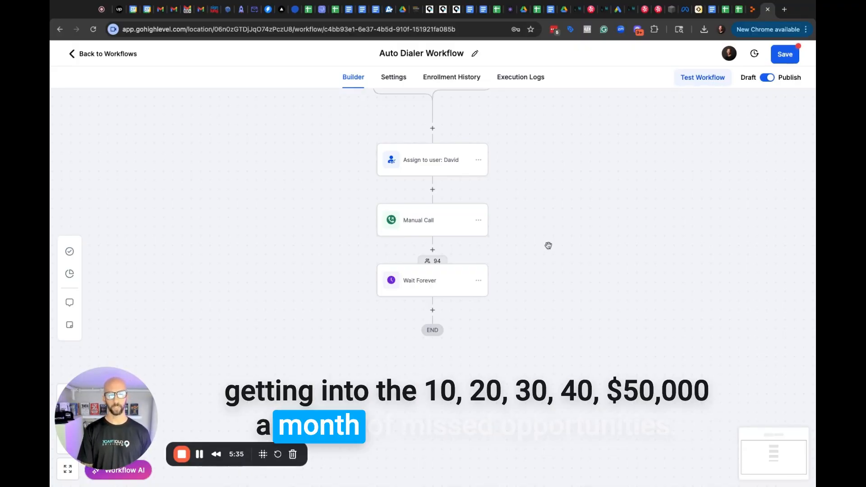
{"action": "scroll", "coordinate": [549, 246], "scroll_direction": "up", "scroll_amount": 3}
{"action": "scroll", "coordinate": [548, 245], "scroll_direction": "up", "scroll_amount": 5}
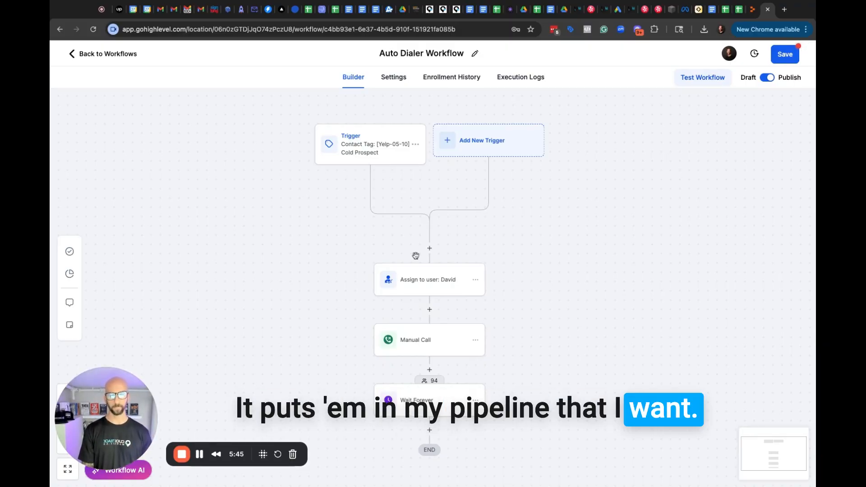
{"action": "left_click", "coordinate": [430, 311]}
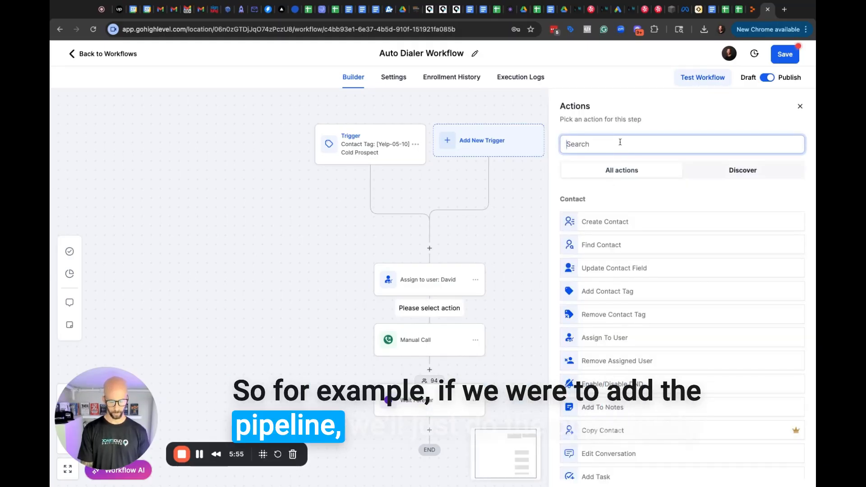
{"action": "type", "text": "pi"}
{"action": "key", "text": "BackSpace"}
{"action": "key", "text": "BackSpace"}
{"action": "type", "text": "opp"}
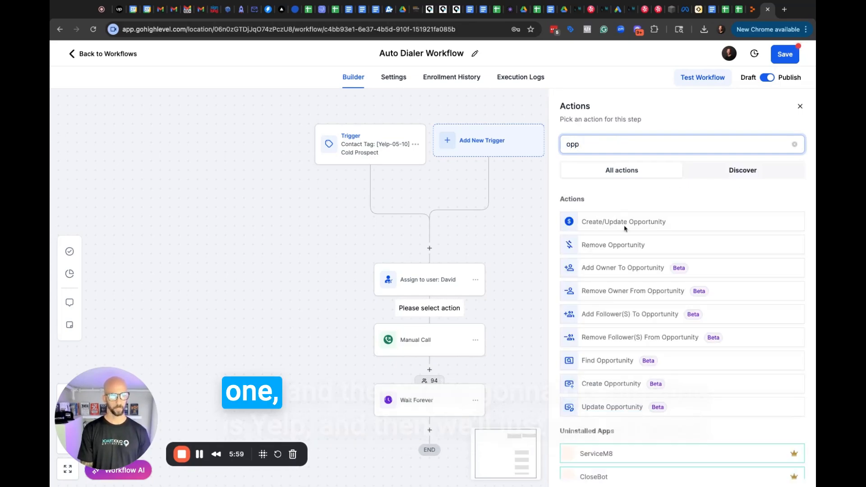
{"action": "left_click", "coordinate": [625, 223]}
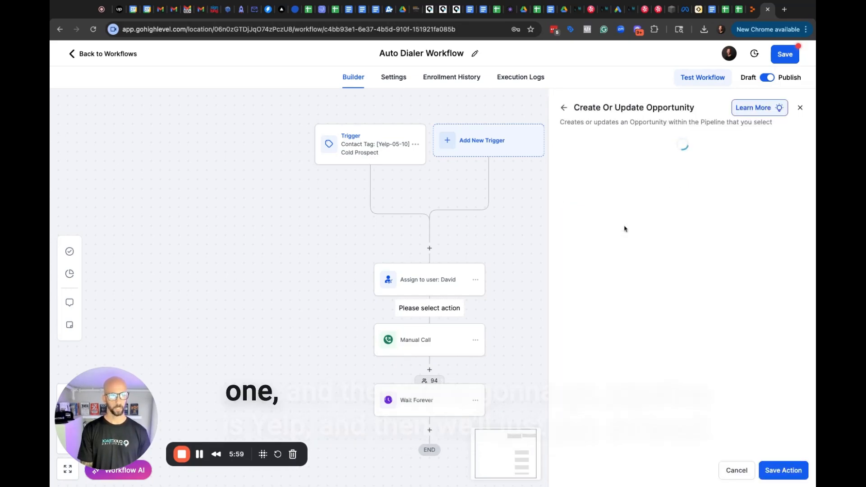
{"action": "left_click", "coordinate": [557, 262]}
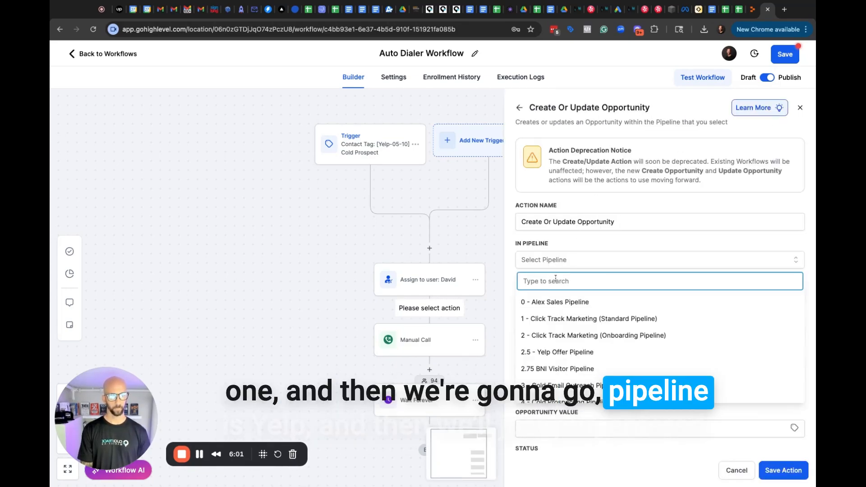
{"action": "type", "text": "yeld"}
{"action": "key", "text": "BackSpace"}
{"action": "key", "text": "BackSpace"}
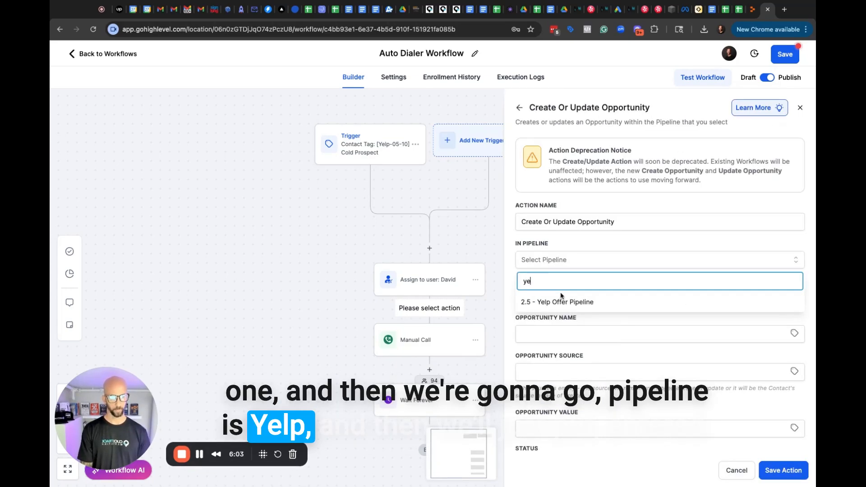
{"action": "left_click", "coordinate": [562, 302]}
{"action": "left_click", "coordinate": [557, 296]}
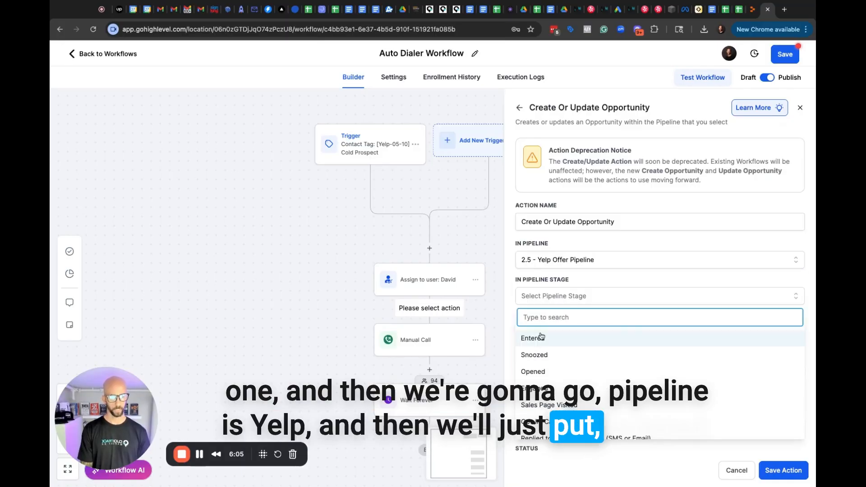
{"action": "scroll", "coordinate": [542, 338], "scroll_direction": "down", "scroll_amount": 8}
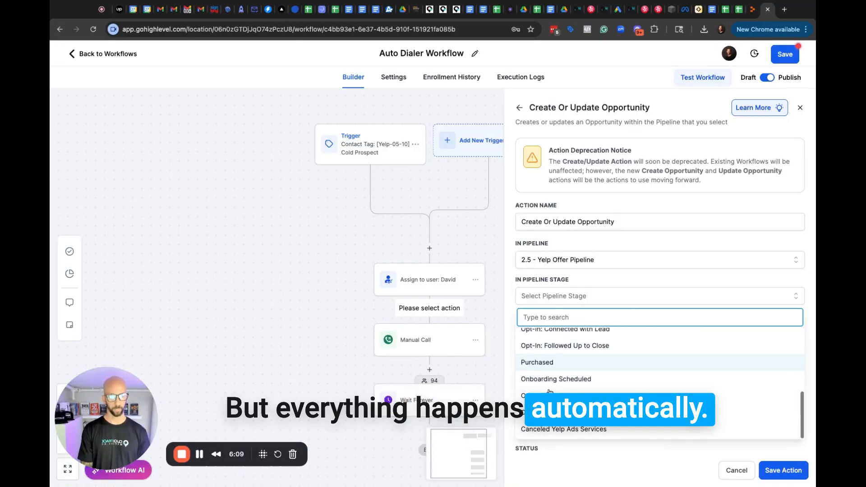
{"action": "left_click", "coordinate": [533, 286]}
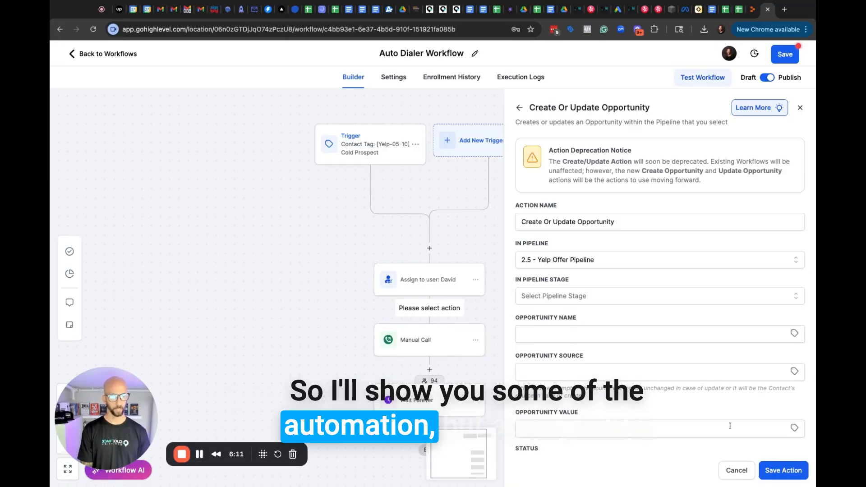
{"action": "left_click", "coordinate": [736, 469]}
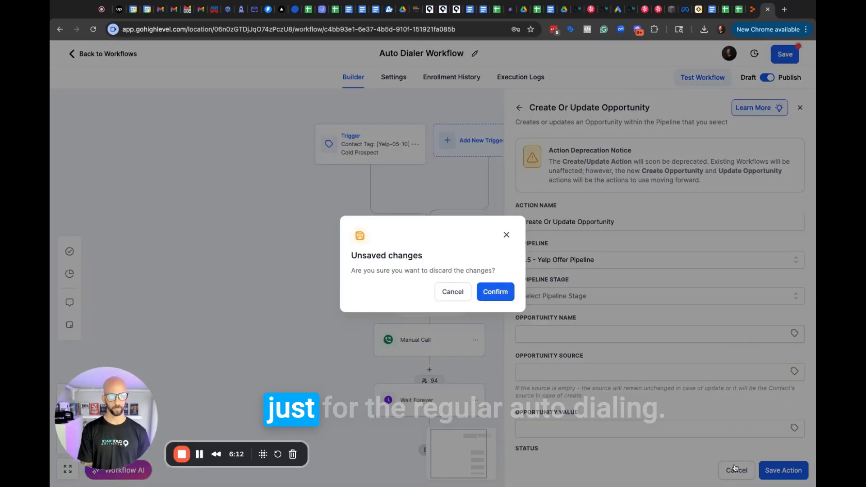
{"action": "left_click", "coordinate": [493, 292]}
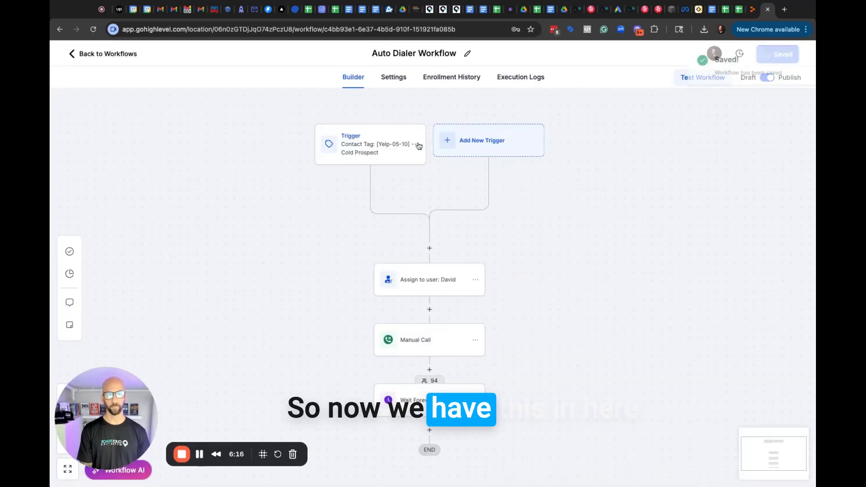
- Save the workflow and go to the Contacts list to look over the newly imported leads
{"action": "left_click", "coordinate": [802, 60]}
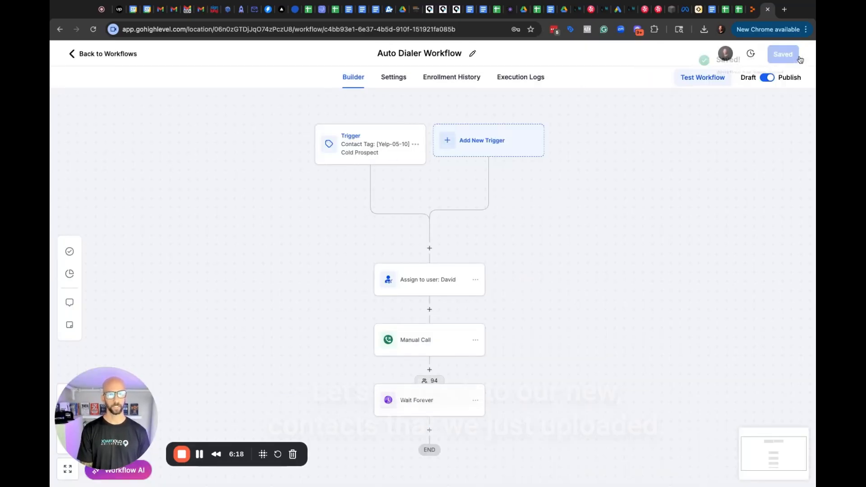
{"action": "left_click", "coordinate": [88, 56]}
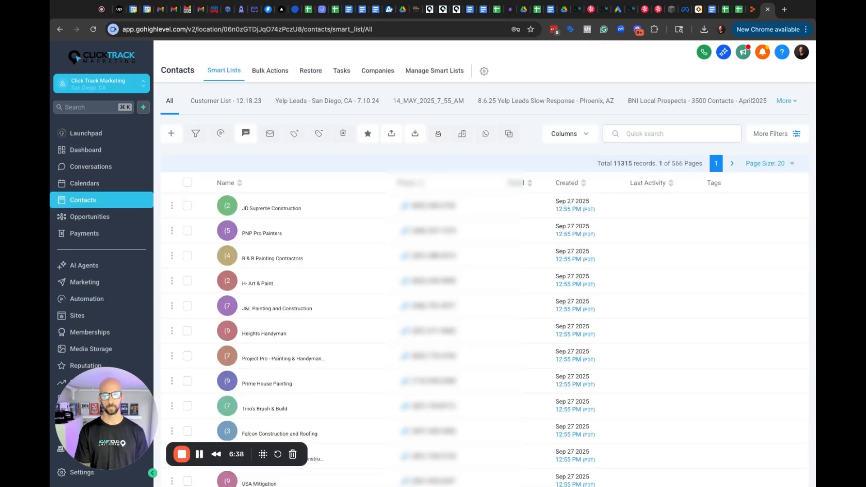
{"action": "scroll", "coordinate": [451, 282], "scroll_direction": "down", "scroll_amount": 10}
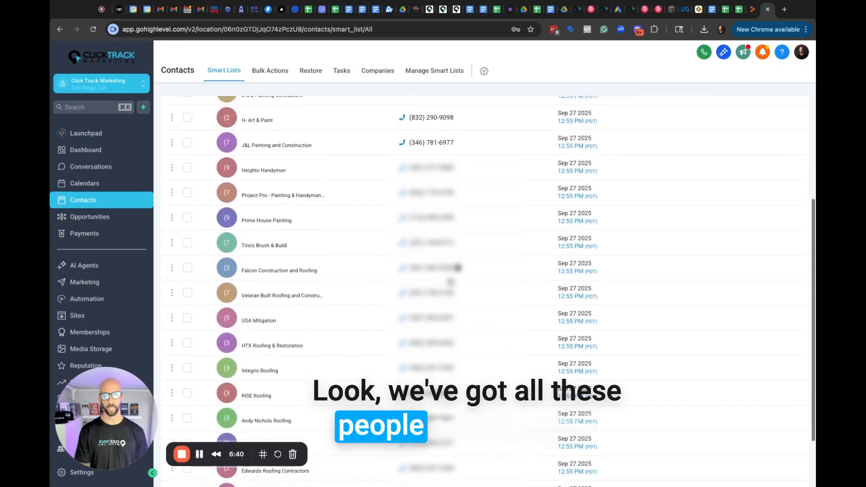
{"action": "scroll", "coordinate": [450, 282], "scroll_direction": "up", "scroll_amount": 10}
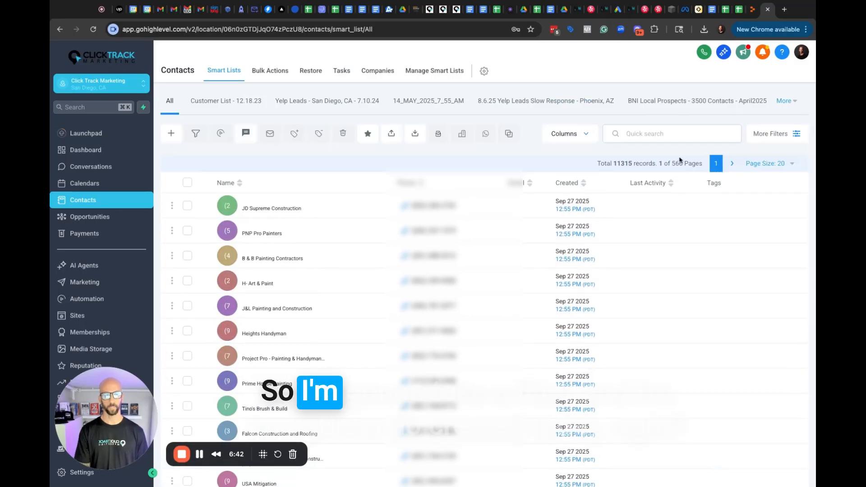
- Filter the contacts by a Created date range of Sep 27, 2025 to Sep 27, 2025
{"action": "left_click", "coordinate": [770, 134]}
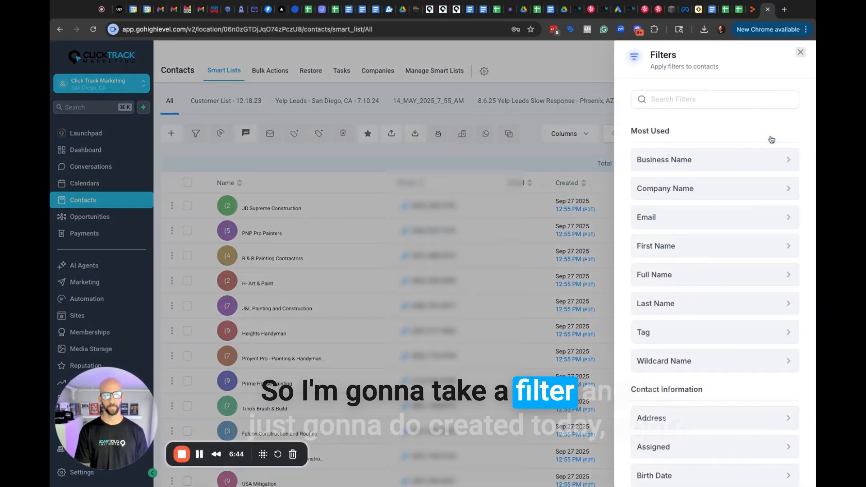
{"action": "type", "text": "created"}
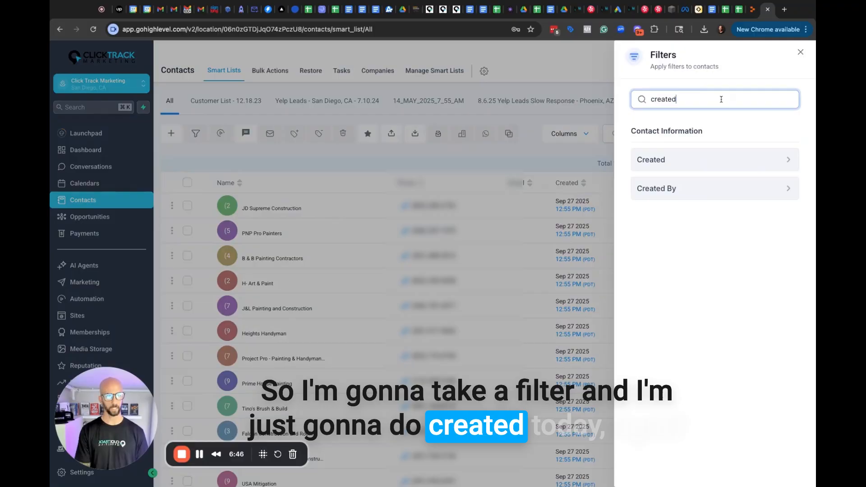
{"action": "left_click", "coordinate": [675, 169]}
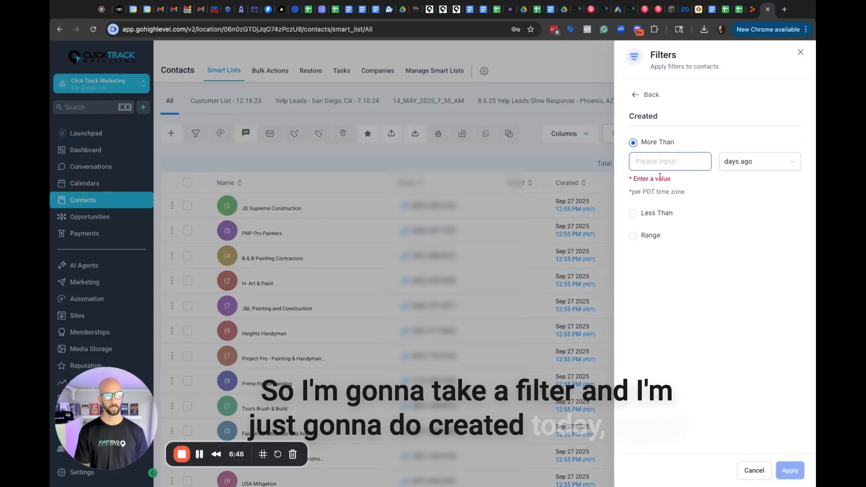
{"action": "left_click", "coordinate": [673, 206]}
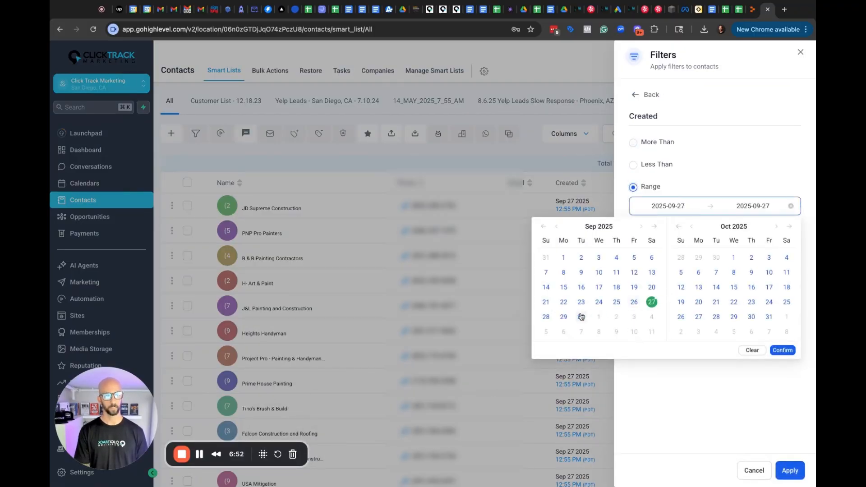
{"action": "left_click", "coordinate": [784, 352]}
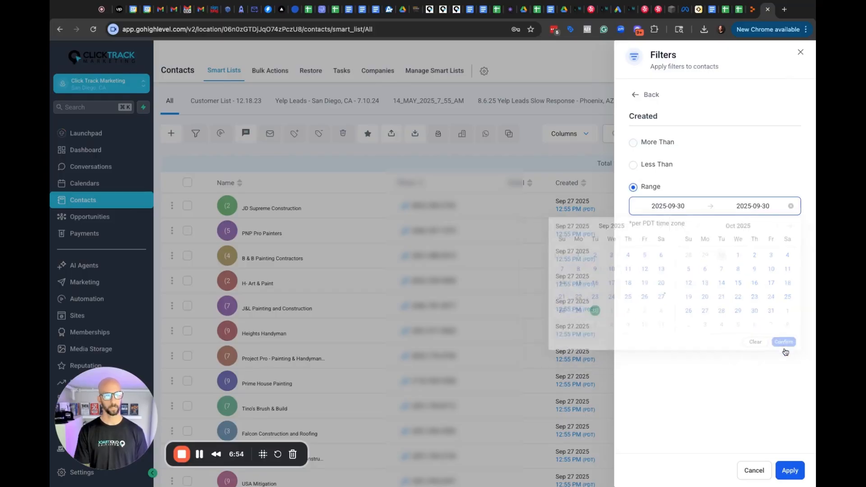
{"action": "left_click", "coordinate": [790, 471]}
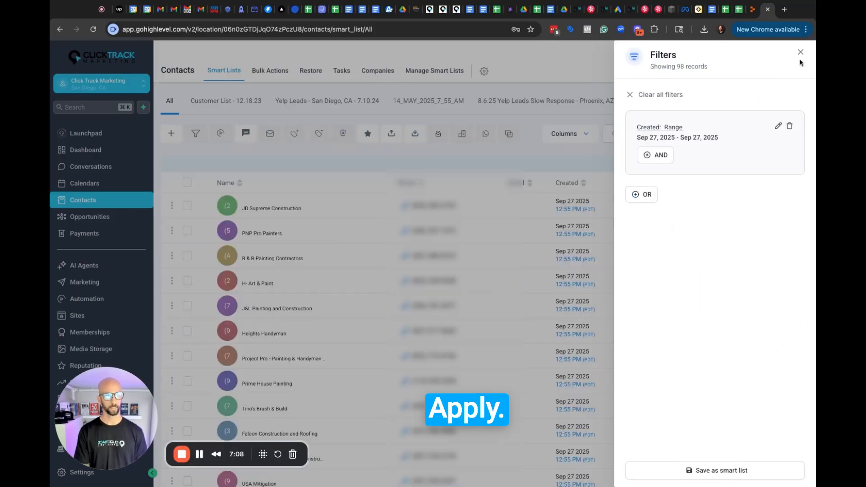
{"action": "left_click", "coordinate": [801, 54]}
- Select all filtered contacts across all pages and check the selection on the second page
{"action": "left_click", "coordinate": [187, 182]}
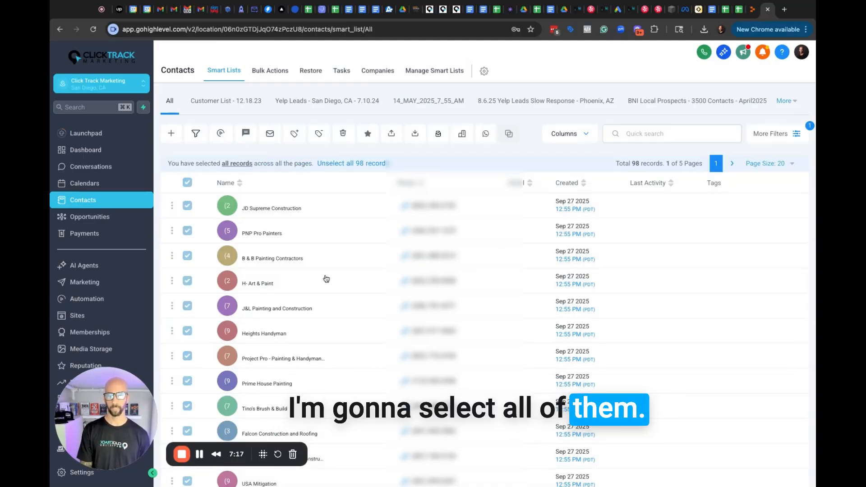
{"action": "scroll", "coordinate": [325, 277], "scroll_direction": "down", "scroll_amount": 5}
{"action": "left_click", "coordinate": [732, 467]}
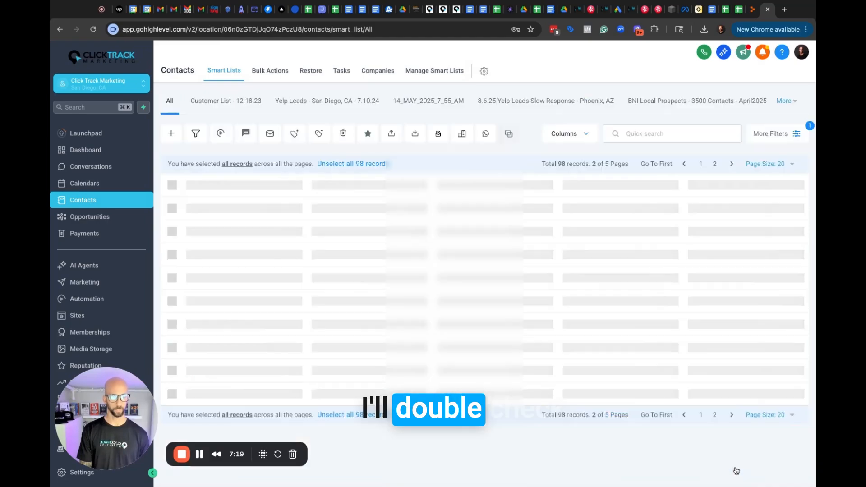
{"action": "scroll", "coordinate": [424, 259], "scroll_direction": "down", "scroll_amount": 5}
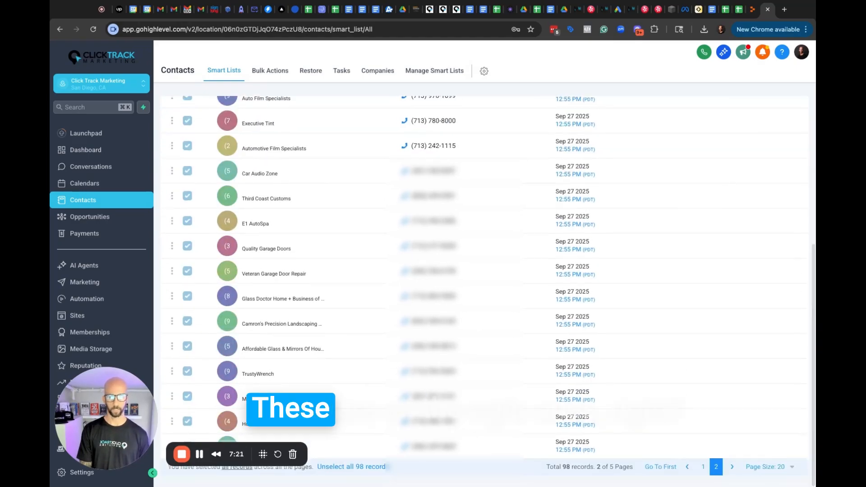
{"action": "scroll", "coordinate": [290, 255], "scroll_direction": "up", "scroll_amount": 5}
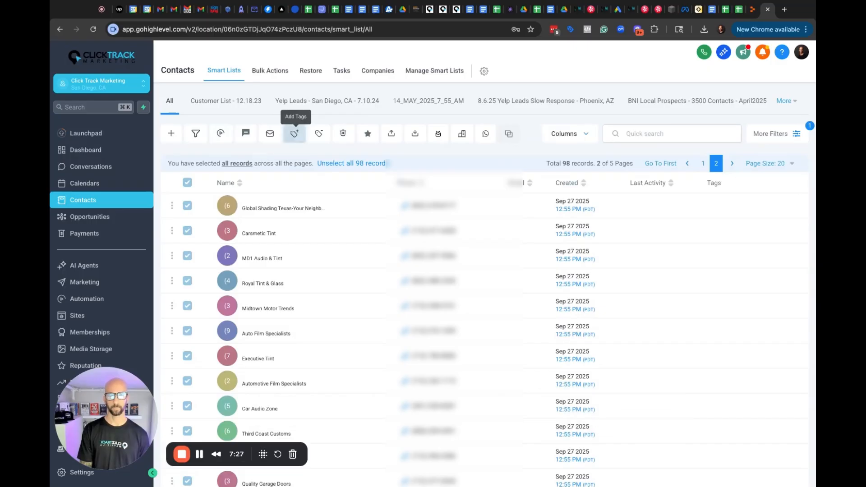
- Start adding tags to all selected contacts and name the bulk action Yelp Auto Dialer
{"action": "left_click", "coordinate": [294, 133]}
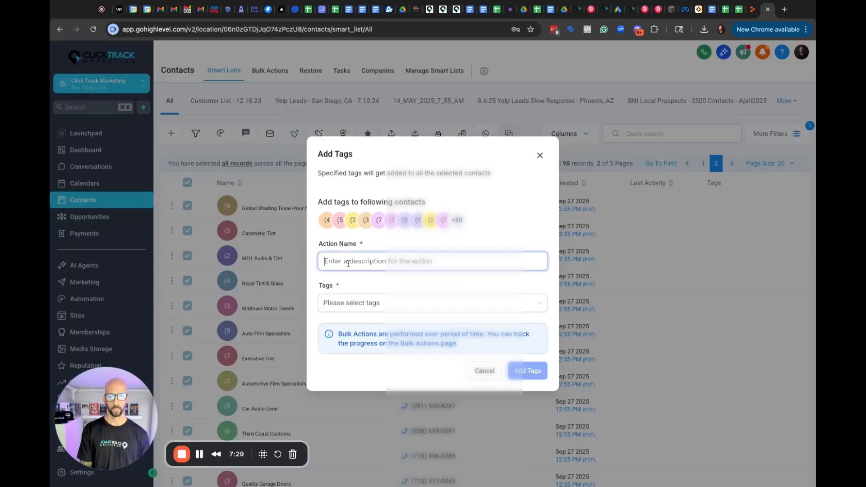
{"action": "type", "text": "Yelp Aut"}
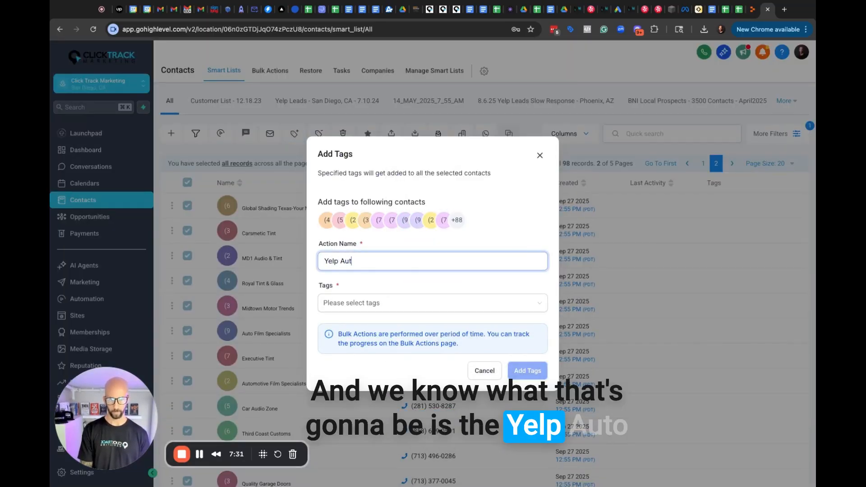
{"action": "type", "text": "o Dialer"}
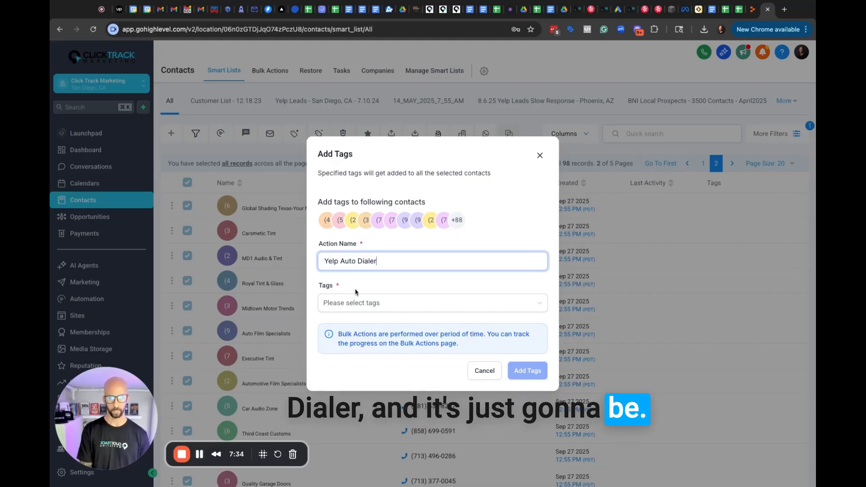
- Find the [yelp-05-10] cold prospect tag among the yelp tags, add it to the selected contacts and dismiss the confirmation
{"action": "left_click", "coordinate": [358, 303]}
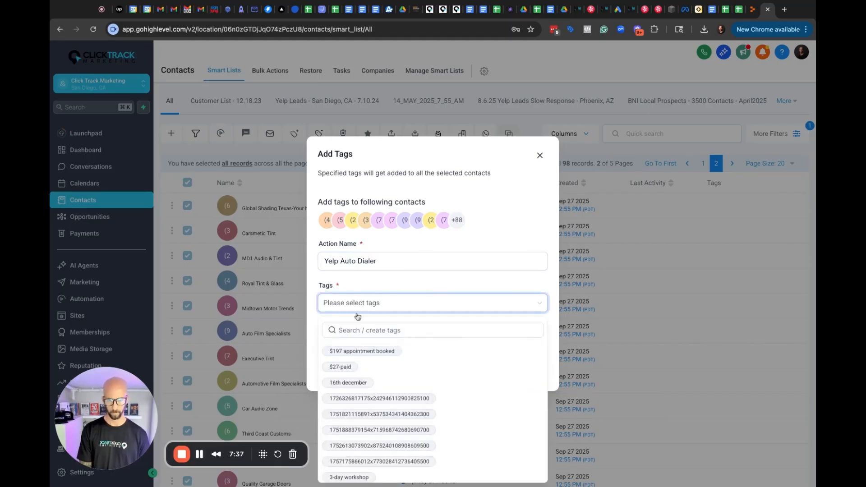
{"action": "type", "text": "yelp"}
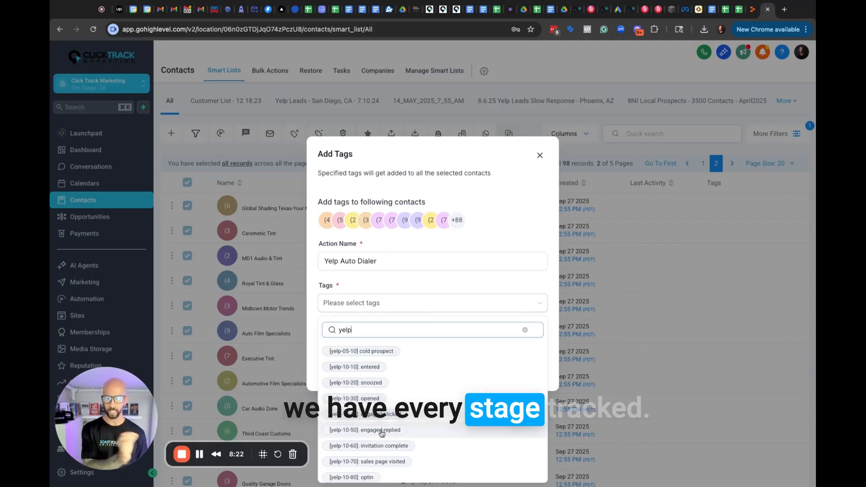
{"action": "scroll", "coordinate": [381, 429], "scroll_direction": "down", "scroll_amount": 2}
{"action": "scroll", "coordinate": [381, 423], "scroll_direction": "up", "scroll_amount": 2}
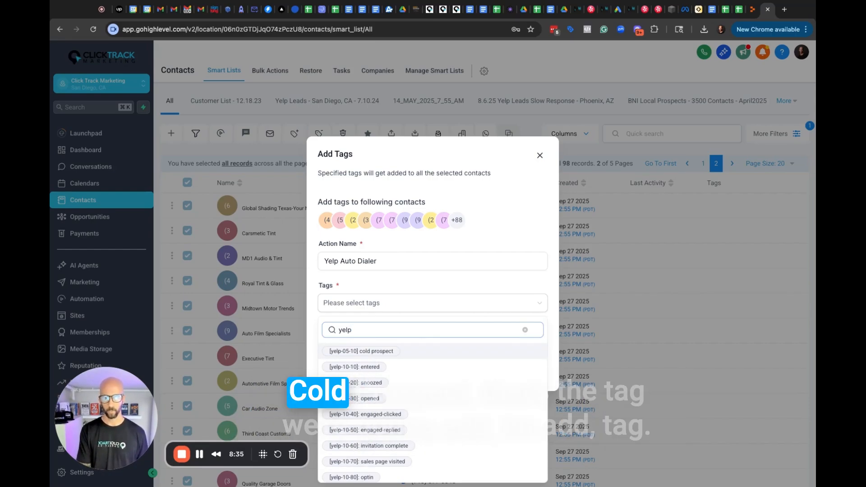
{"action": "left_click", "coordinate": [447, 284]}
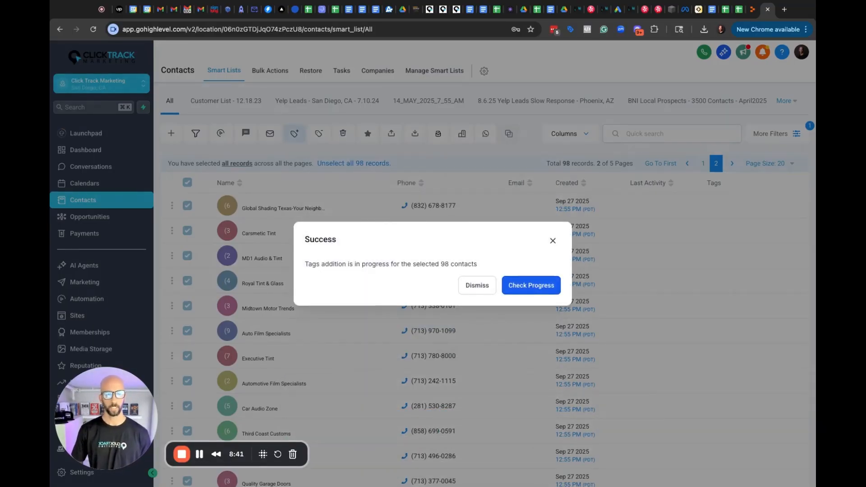
{"action": "left_click", "coordinate": [552, 242]}
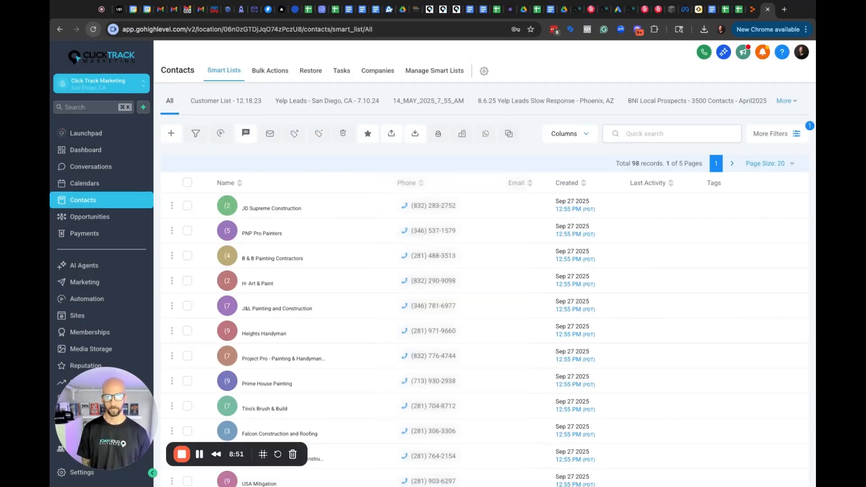
- Reload the contacts list and check the tags on the imported leads
{"action": "left_click", "coordinate": [93, 29]}
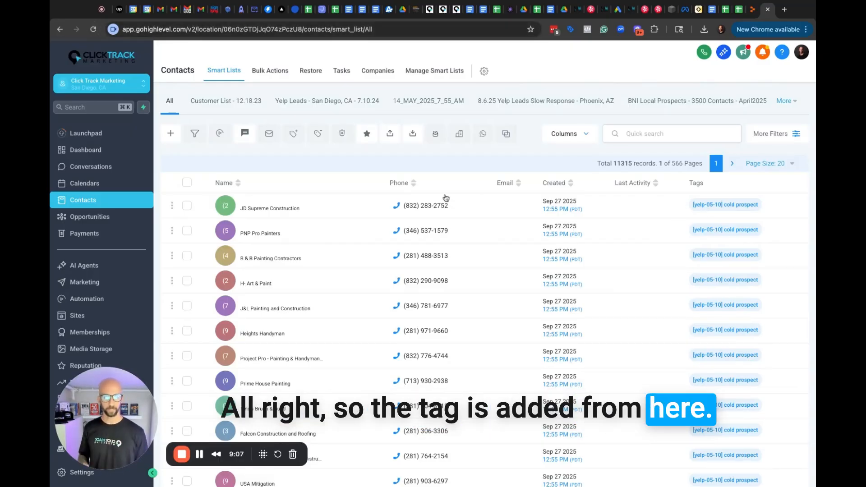
{"action": "scroll", "coordinate": [447, 280], "scroll_direction": "down", "scroll_amount": 5}
{"action": "scroll", "coordinate": [447, 283], "scroll_direction": "up", "scroll_amount": 6}
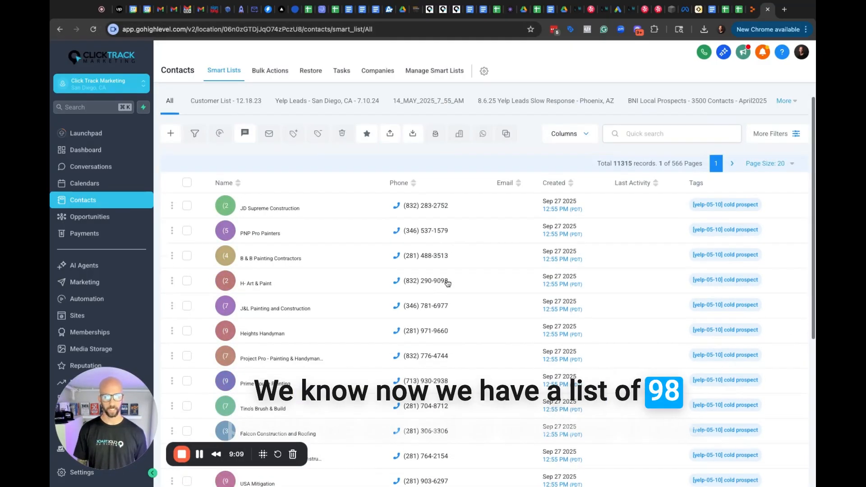
- Filter the manual actions in Conversations by the Auto Dialer Workflow and look over the queued calls
{"action": "left_click", "coordinate": [95, 170]}
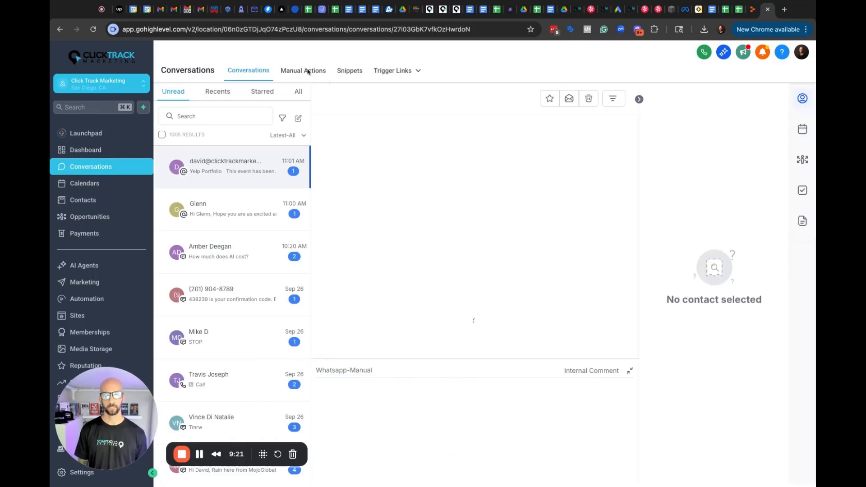
{"action": "left_click", "coordinate": [307, 71]}
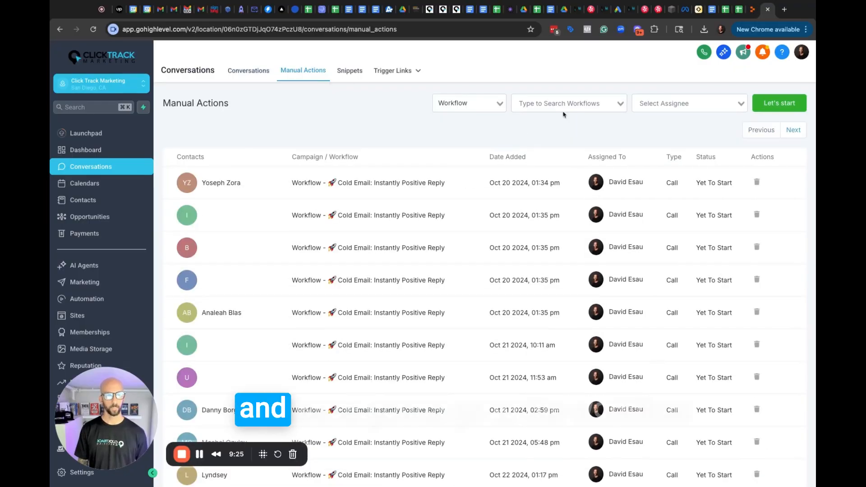
{"action": "left_click", "coordinate": [572, 105]}
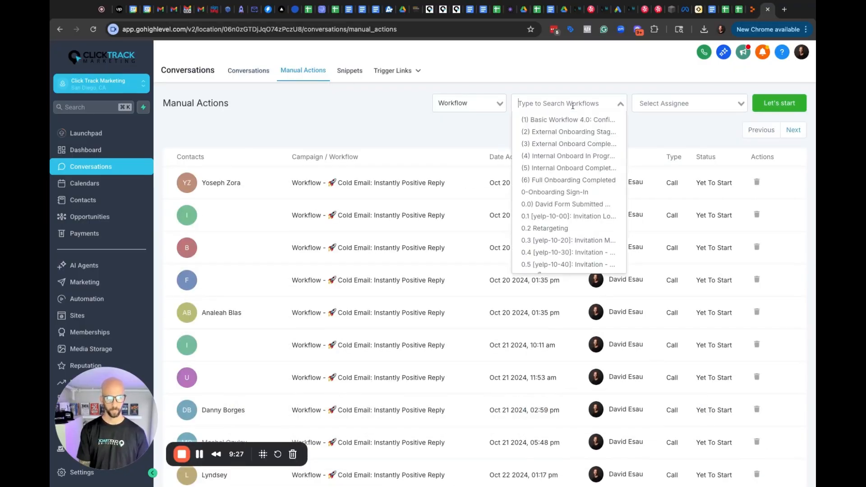
{"action": "type", "text": "auto"}
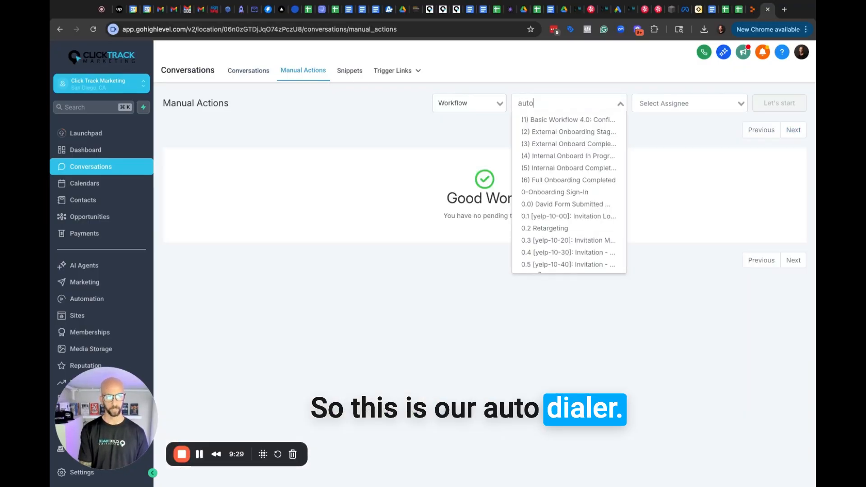
{"action": "left_click", "coordinate": [573, 144]}
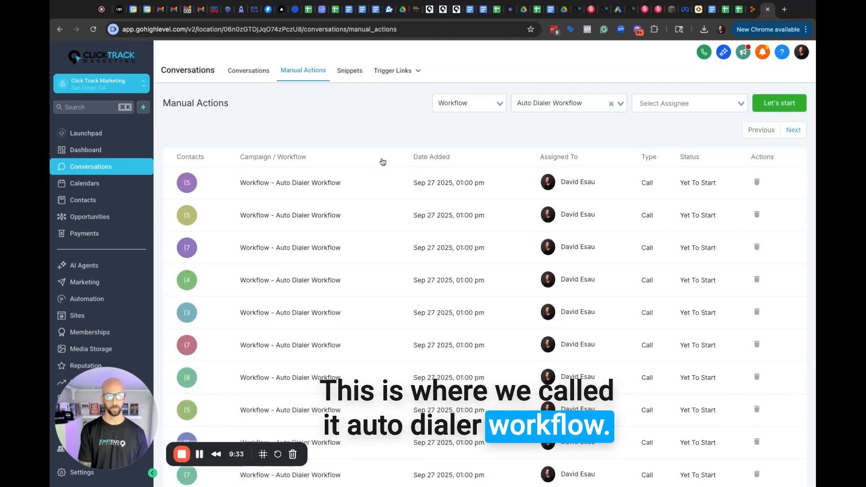
{"action": "scroll", "coordinate": [573, 188], "scroll_direction": "down", "scroll_amount": 2}
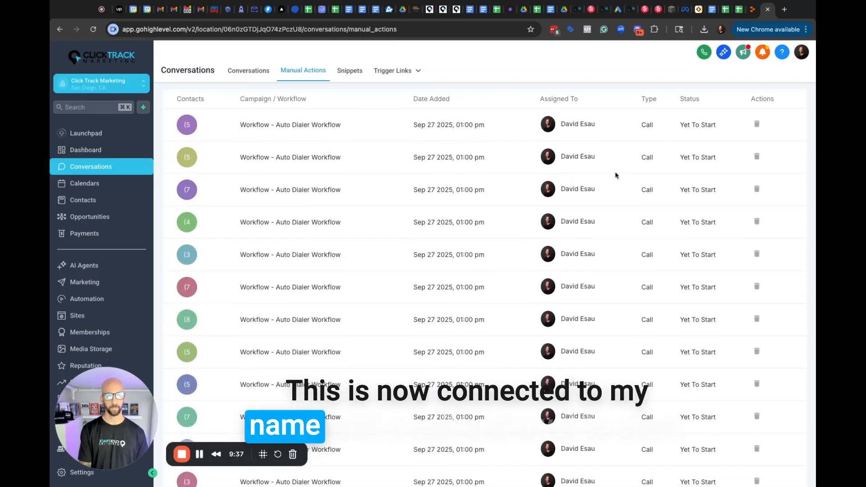
{"action": "scroll", "coordinate": [661, 213], "scroll_direction": "down", "scroll_amount": 10}
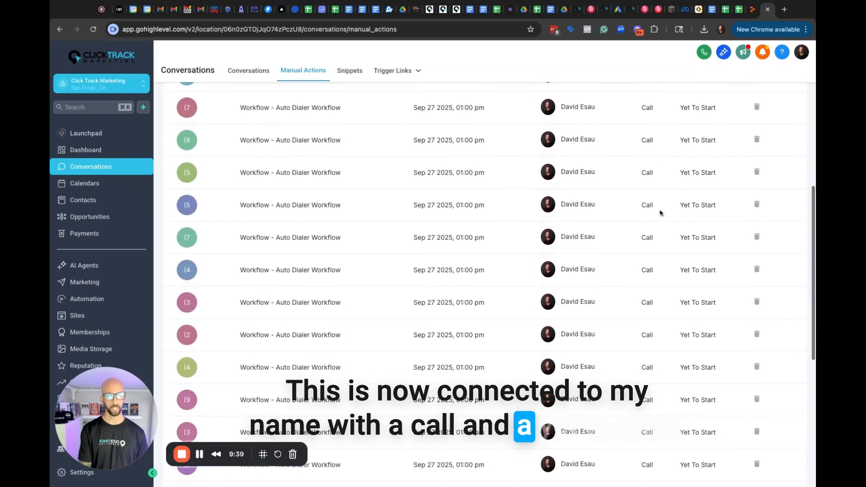
{"action": "scroll", "coordinate": [661, 213], "scroll_direction": "up", "scroll_amount": 10}
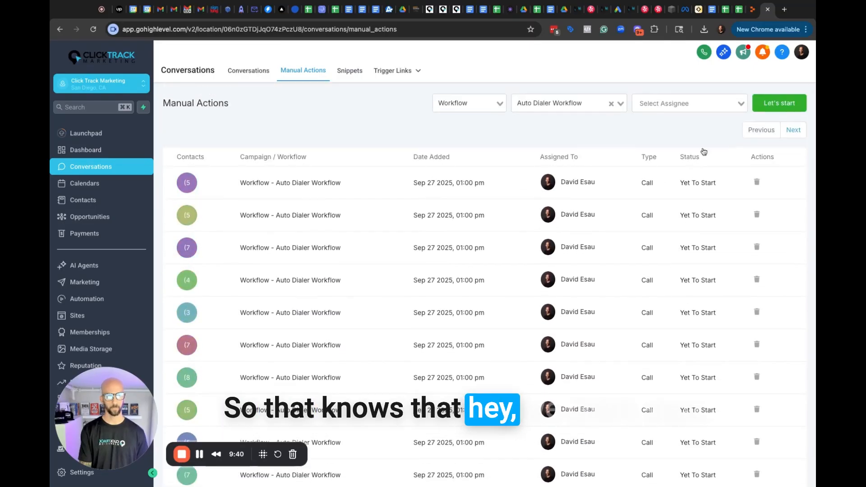
- Start the manual call queue for the Auto Dialer Workflow and hang up the first call
{"action": "left_click", "coordinate": [783, 104]}
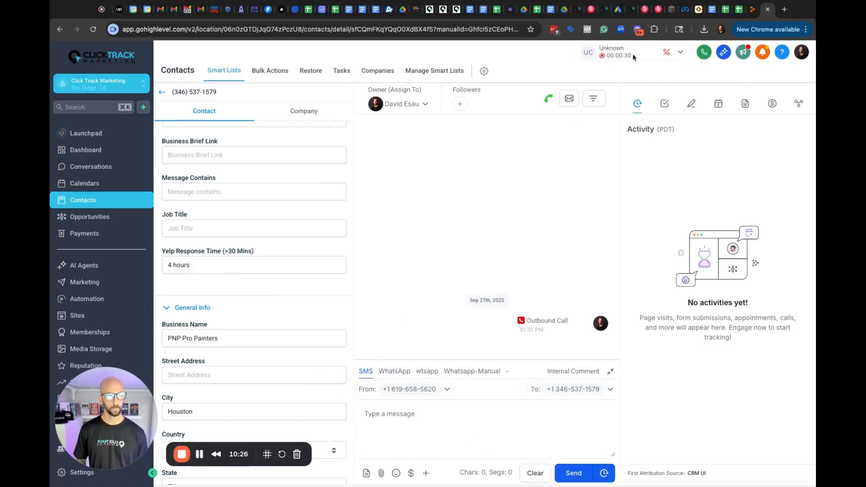
{"action": "left_click", "coordinate": [669, 53]}
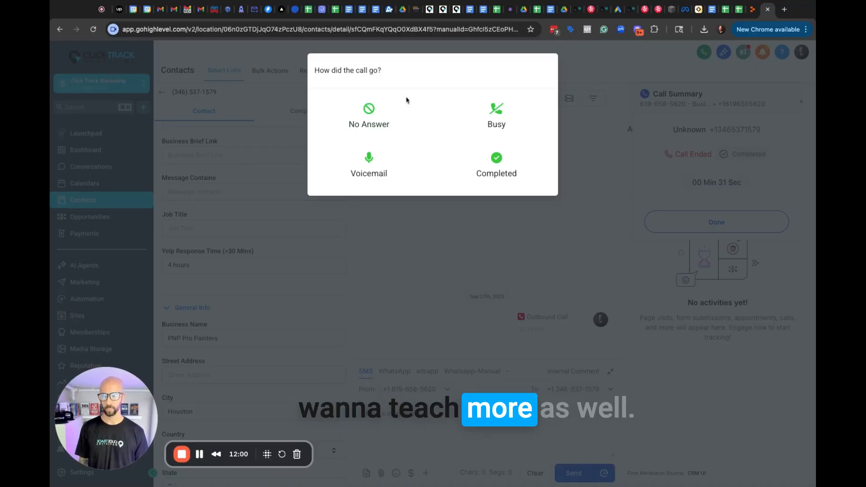
- Log the ended call as No Answer, close its call summary and pause the call queue
{"action": "left_click", "coordinate": [369, 113]}
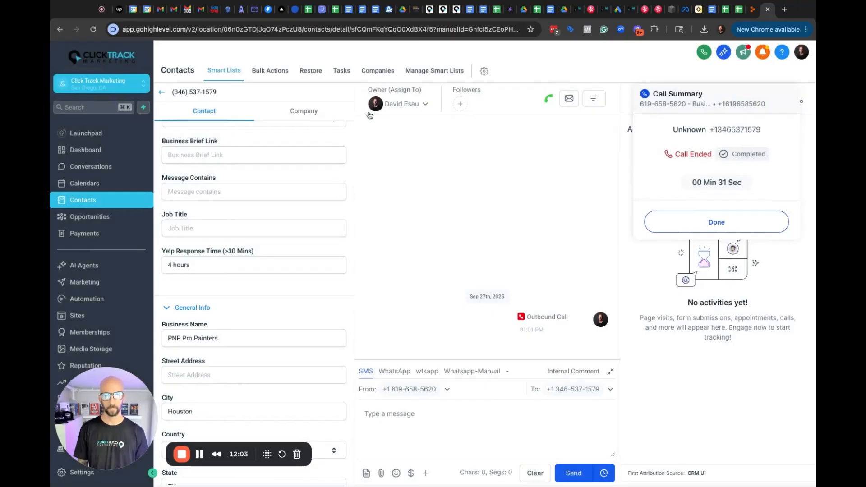
{"action": "left_click", "coordinate": [702, 227]}
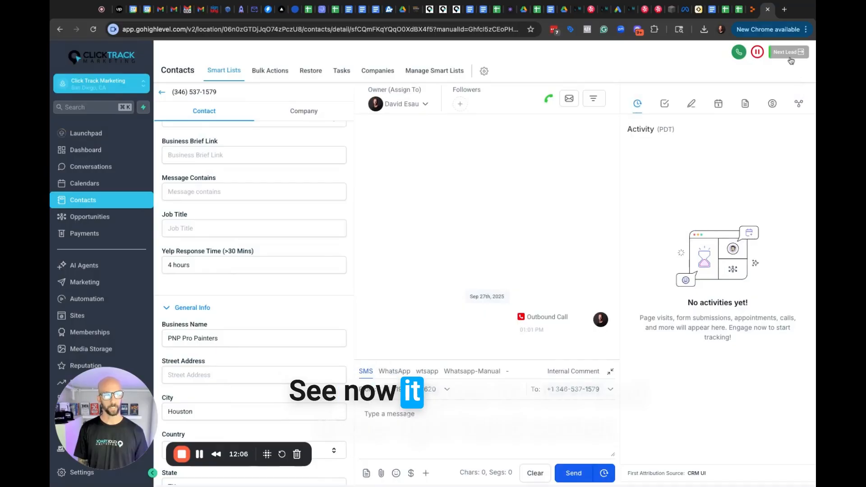
{"action": "left_click", "coordinate": [758, 52]}
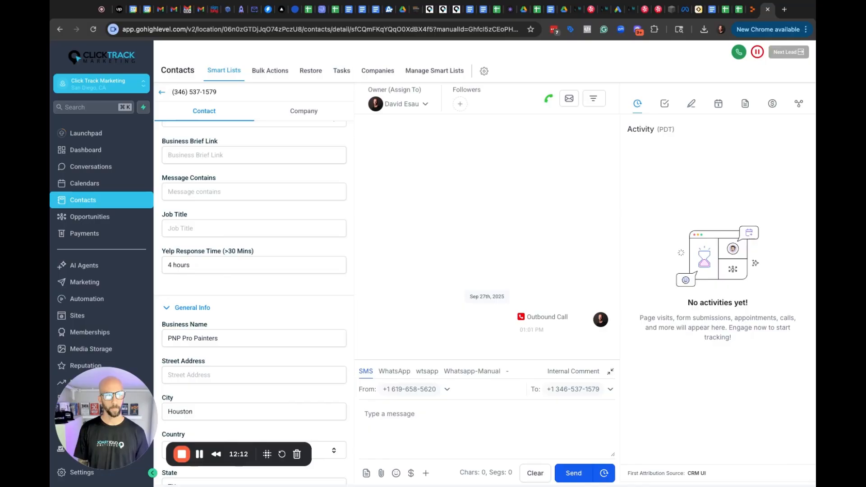